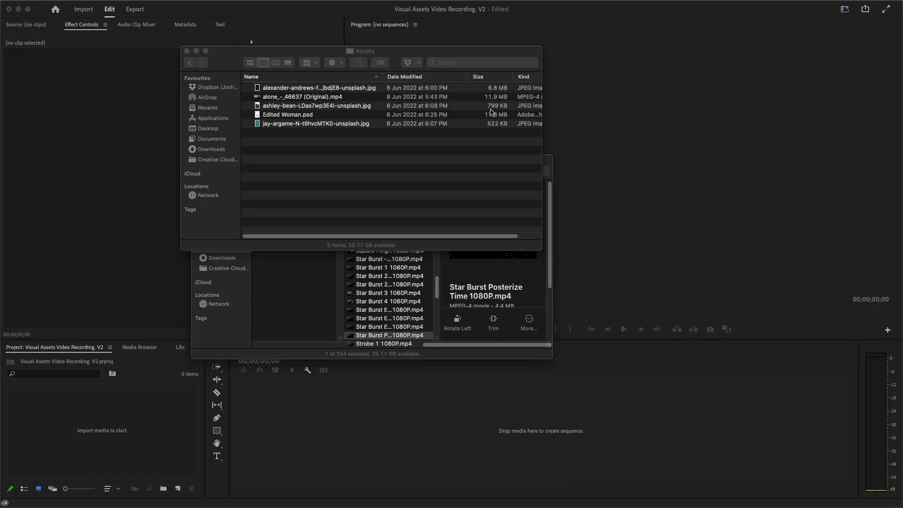
# Step: Quick Look preview alone_-_46637 (Original).mp4 from the Assets folder, then return to Premiere Pro
pyautogui.click(322, 138)
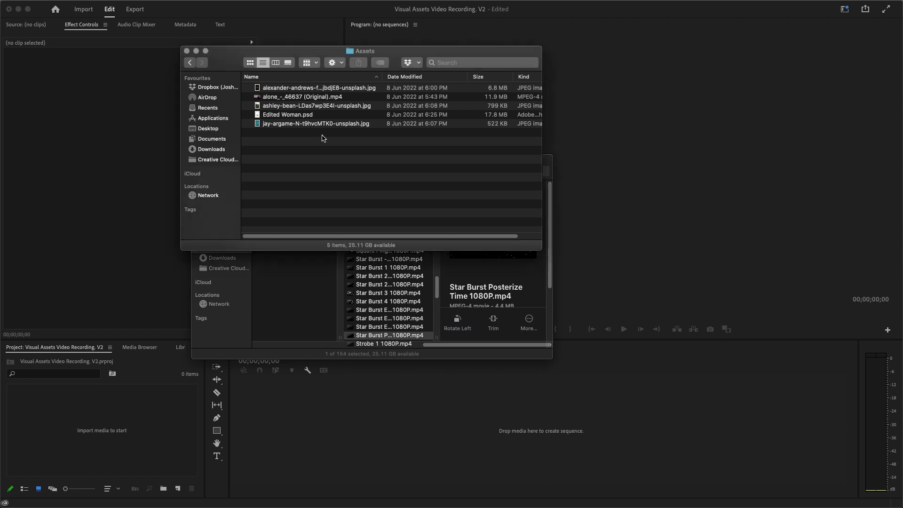
pyautogui.click(322, 124)
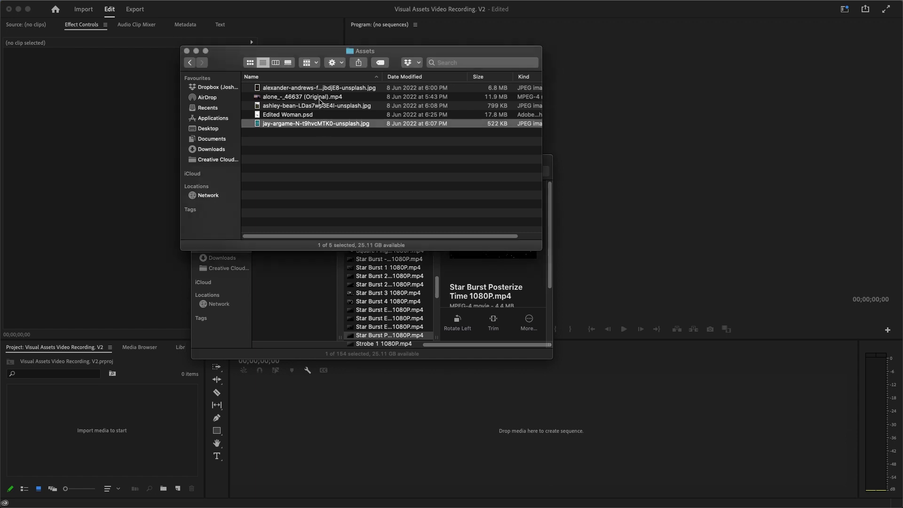
pyautogui.click(320, 99)
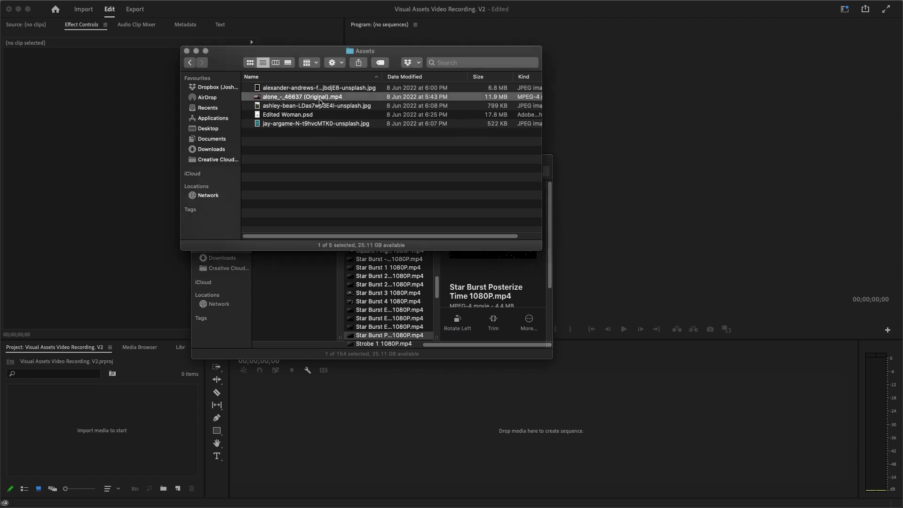
pyautogui.press('space')
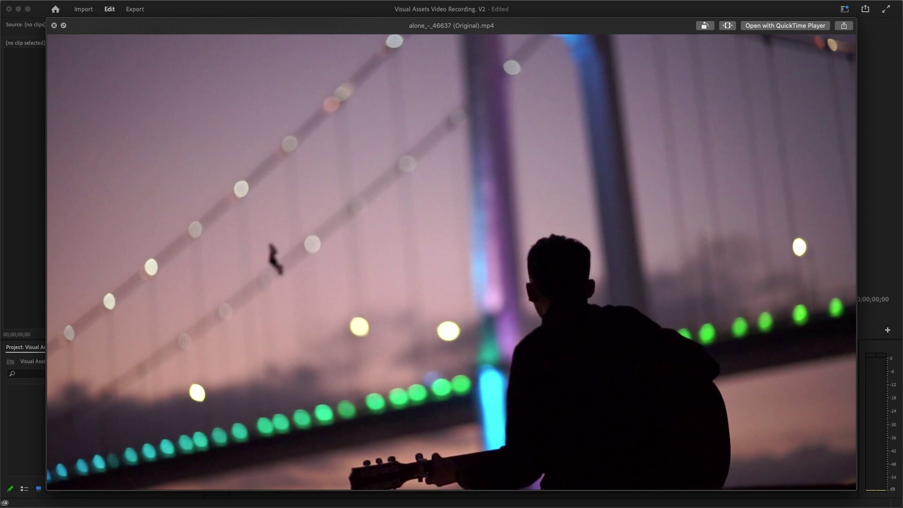
pyautogui.press('space')
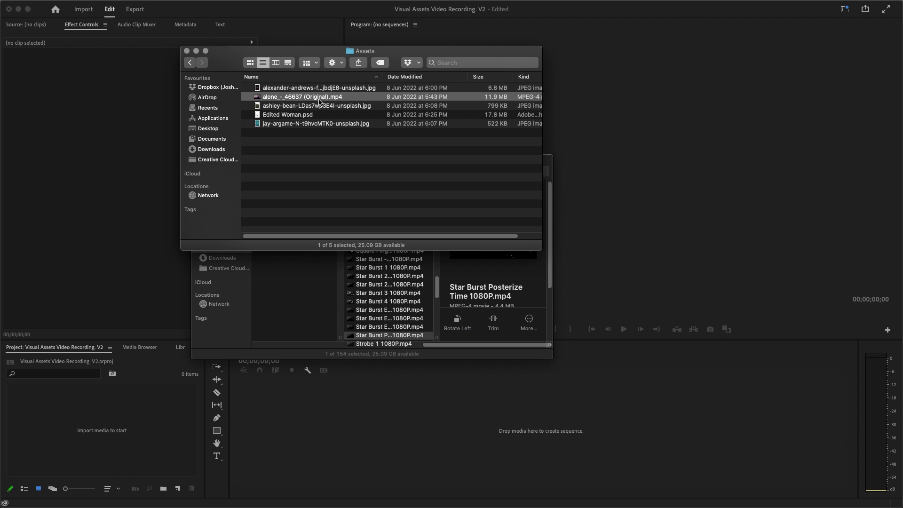
pyautogui.click(231, 428)
# Step: Create Sequence 01 with Custom editing mode and QuickTime Apple ProRes 422 LT preview files
pyautogui.click(81, 5)
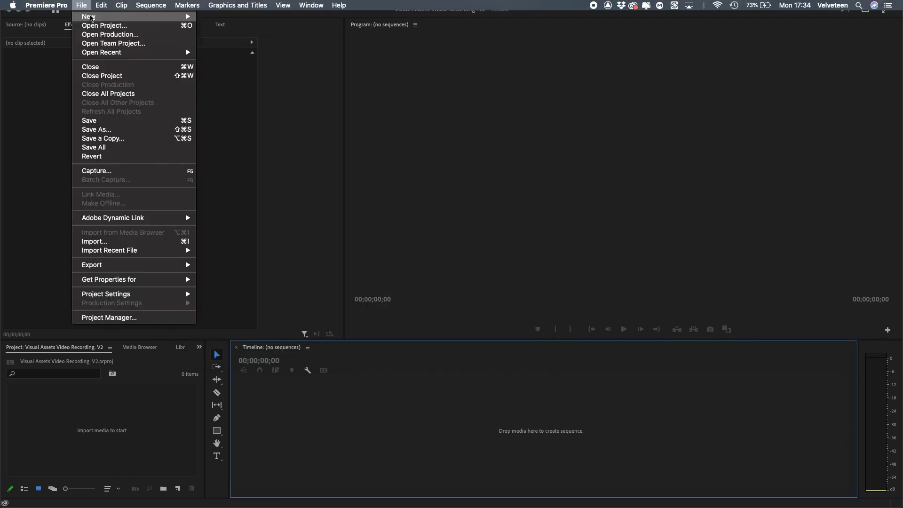
pyautogui.moveTo(96, 19)
pyautogui.click(278, 47)
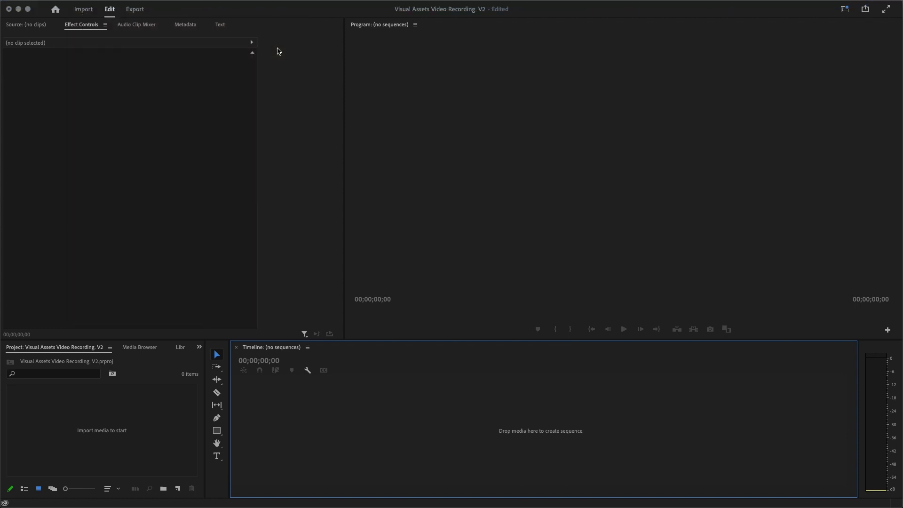
pyautogui.click(354, 104)
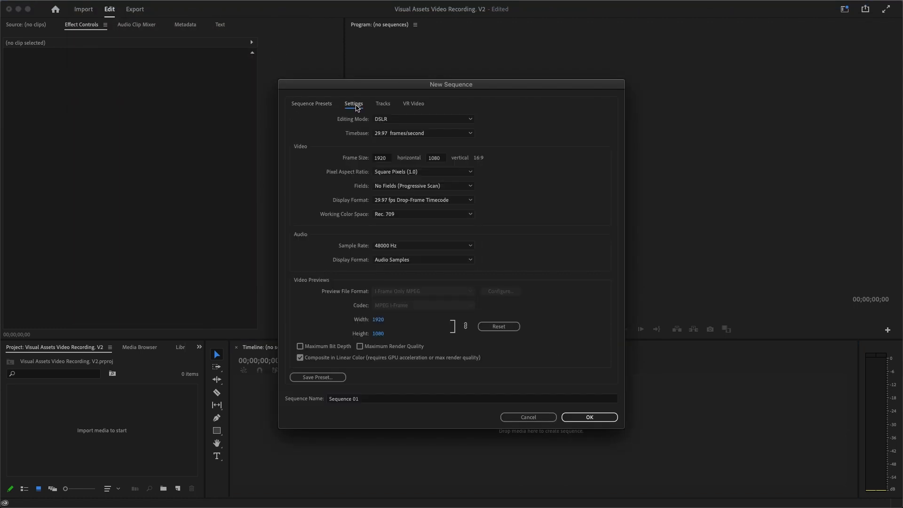
pyautogui.click(379, 120)
pyautogui.click(393, 129)
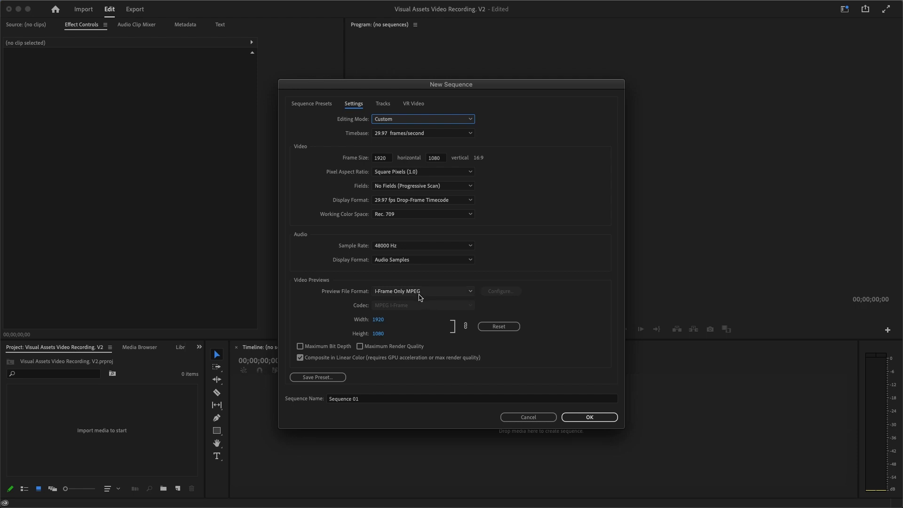
pyautogui.click(419, 292)
pyautogui.click(442, 395)
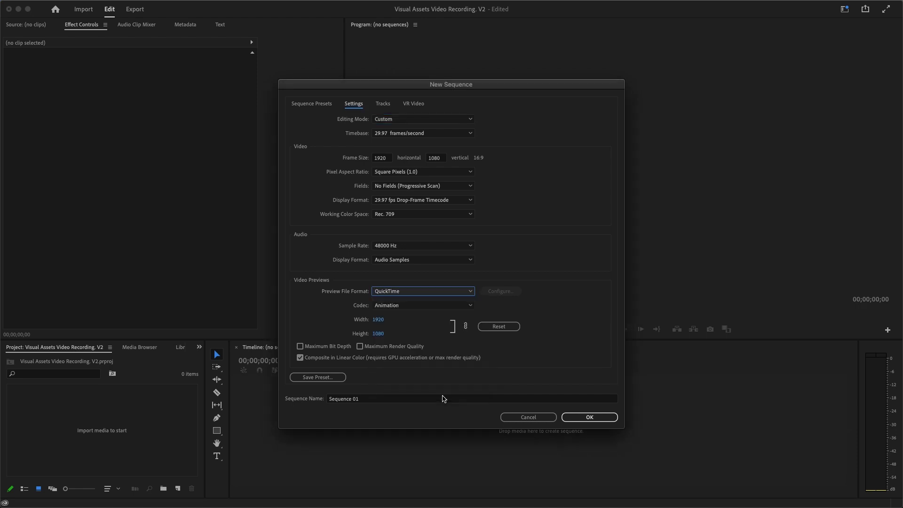
pyautogui.click(444, 306)
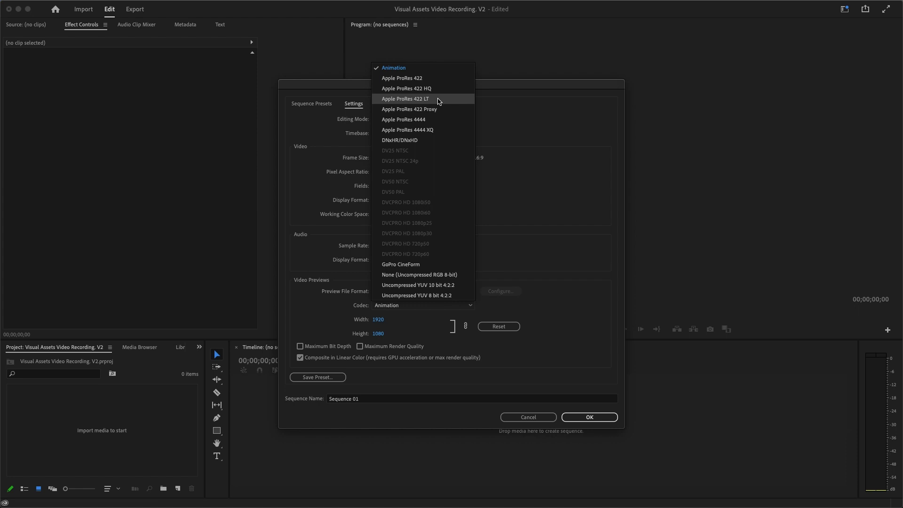
pyautogui.click(440, 99)
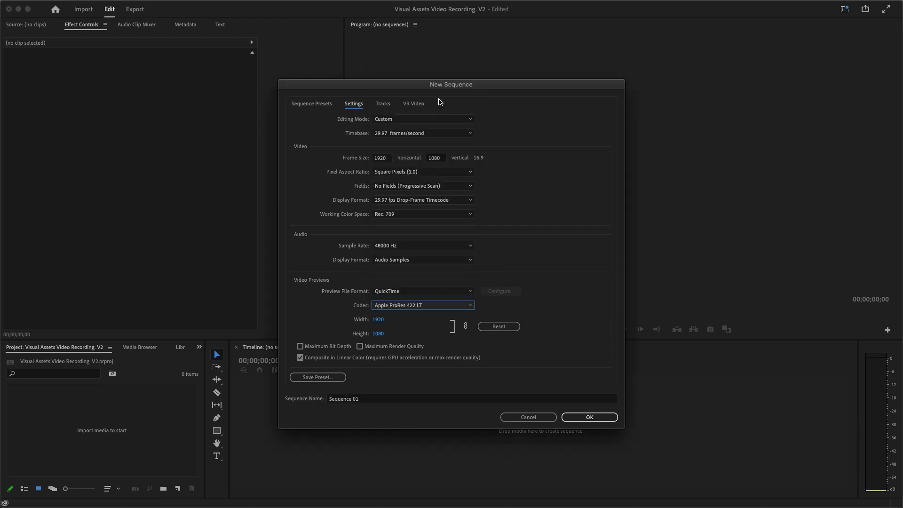
pyautogui.click(570, 420)
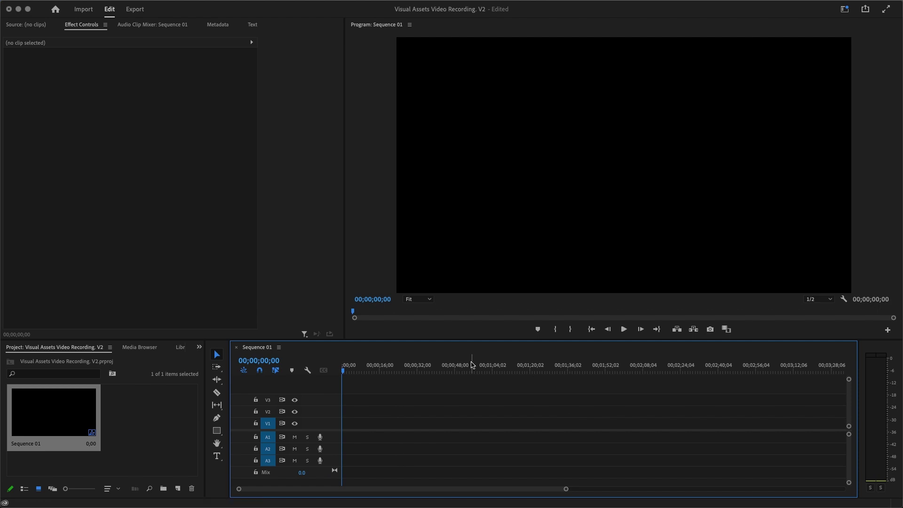
# Step: Drag alone_-_46637 (Original).mp4 from Finder onto V1/A1 and answer the Clip Mismatch Warning
pyautogui.press('super+Tab')
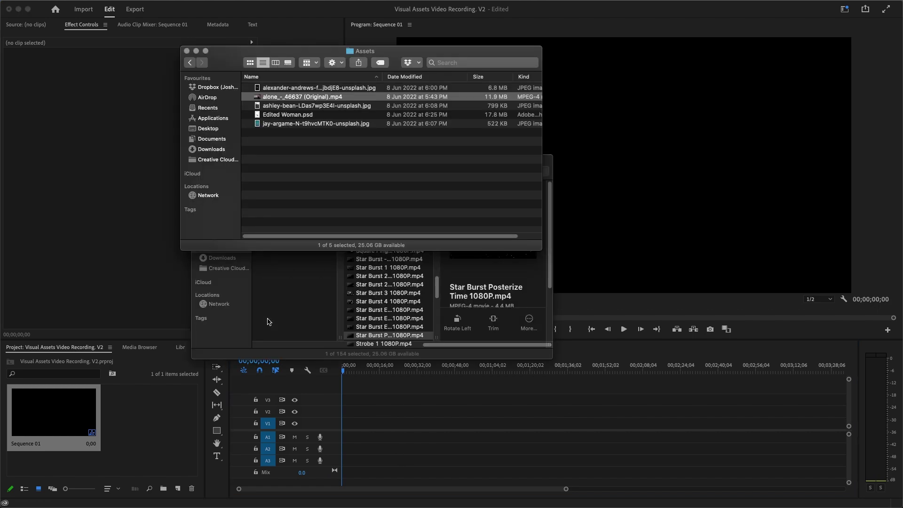
pyautogui.press('space')
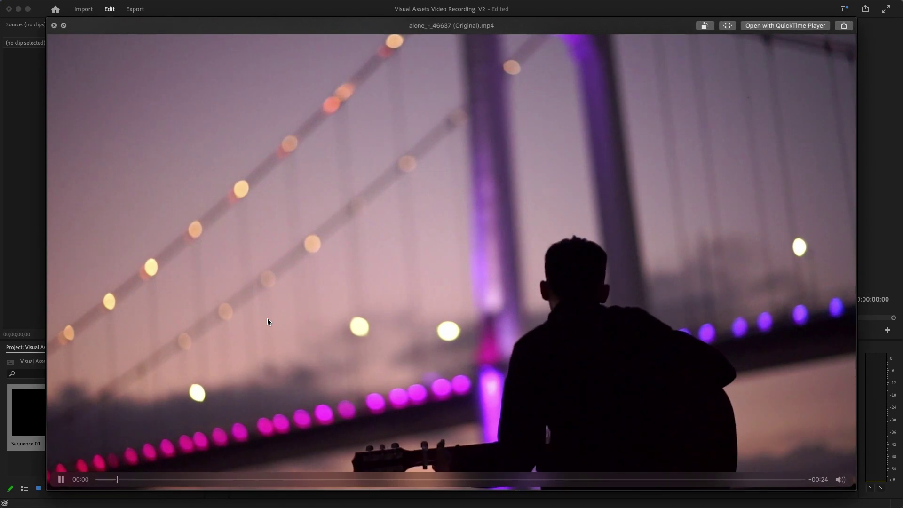
pyautogui.press('space')
pyautogui.moveTo(302, 97); pyautogui.dragTo(280, 425)
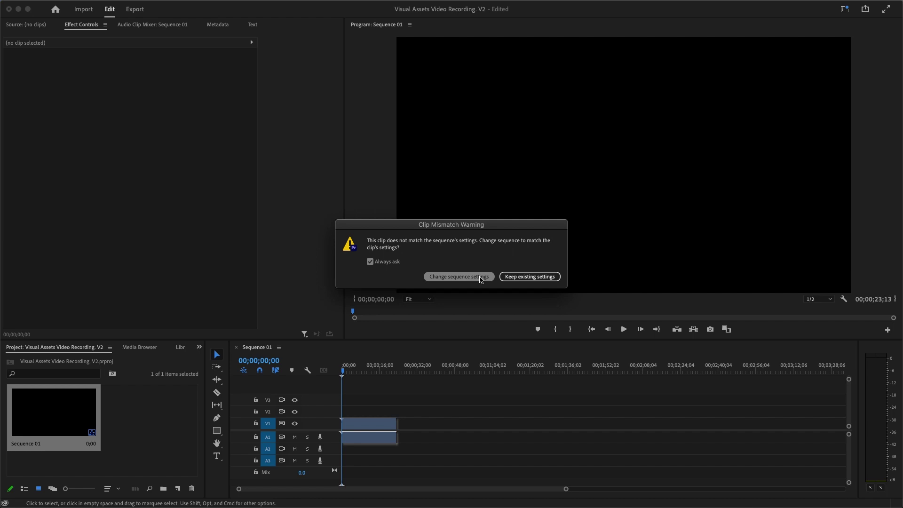
pyautogui.click(512, 278)
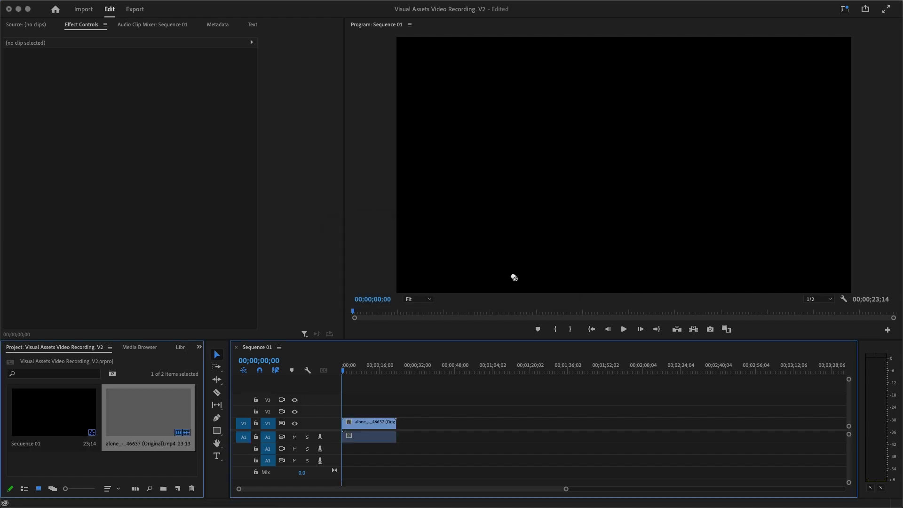
# Step: Play the sequence to check the guitarist clip, then return to the start
pyautogui.click(354, 366)
pyautogui.press('space')
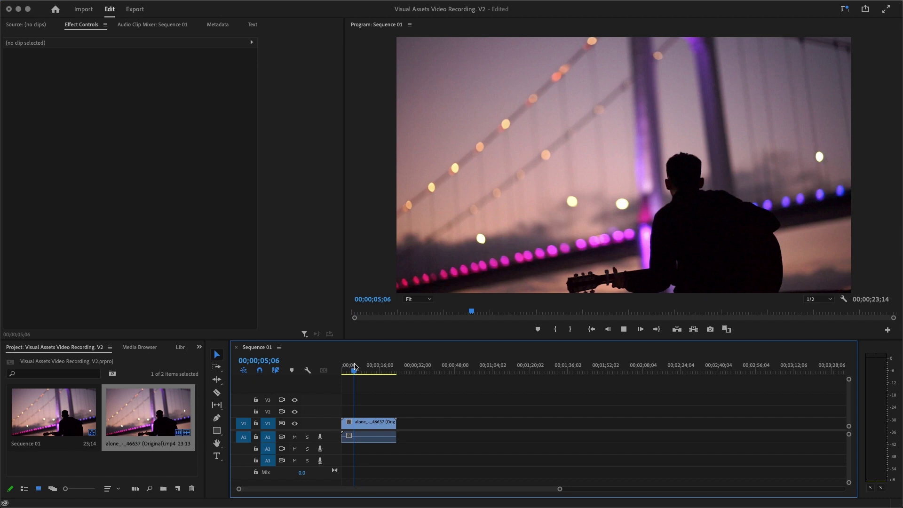
pyautogui.press('Home')
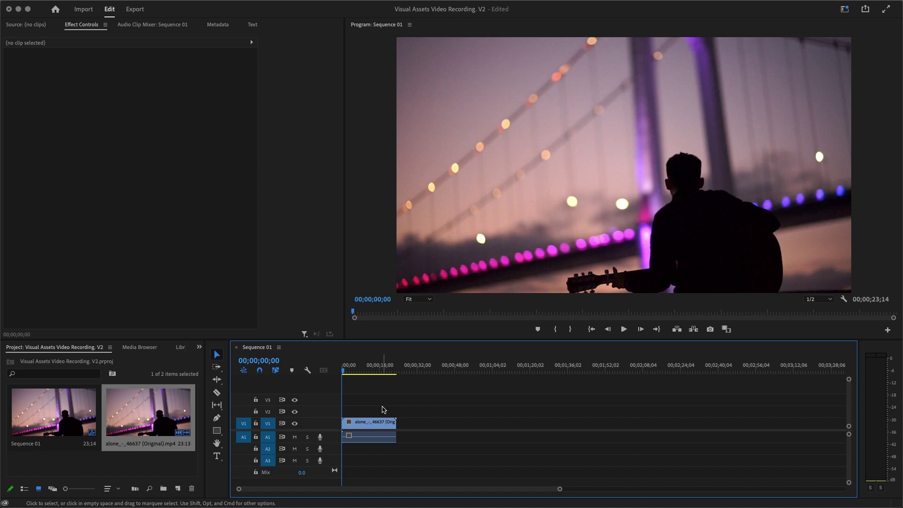
# Step: Preview Star Burst - Slow 1080P.mp4 in Finder and drag it onto track V2 above the guitarist clip
pyautogui.press('super+Tab')
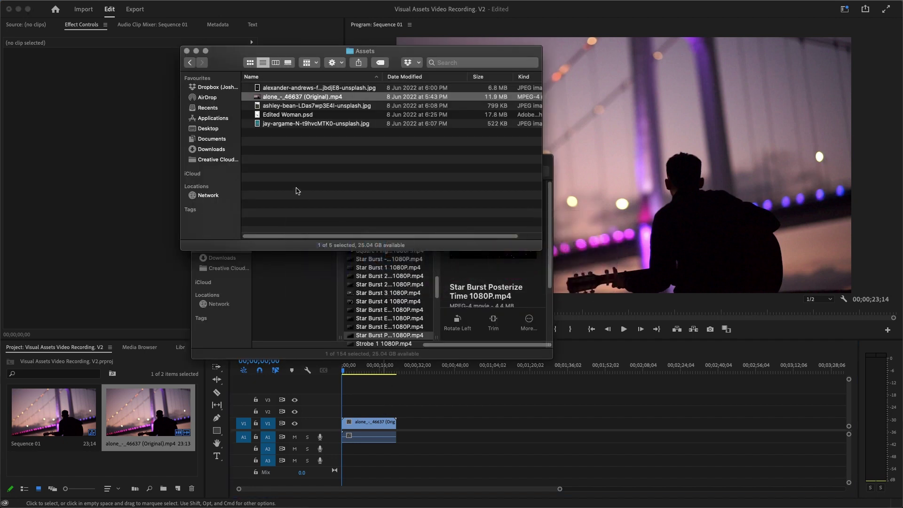
pyautogui.click(290, 323)
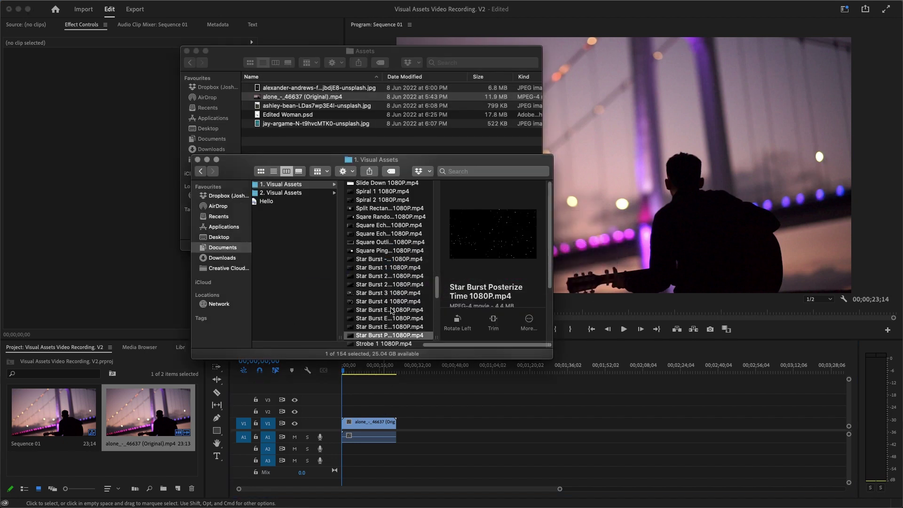
pyautogui.scroll(4, 391, 311)
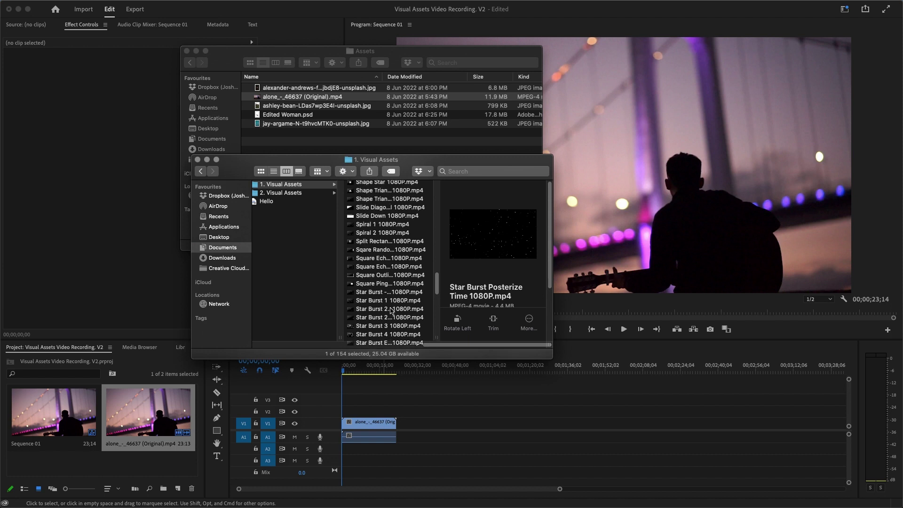
pyautogui.click(401, 295)
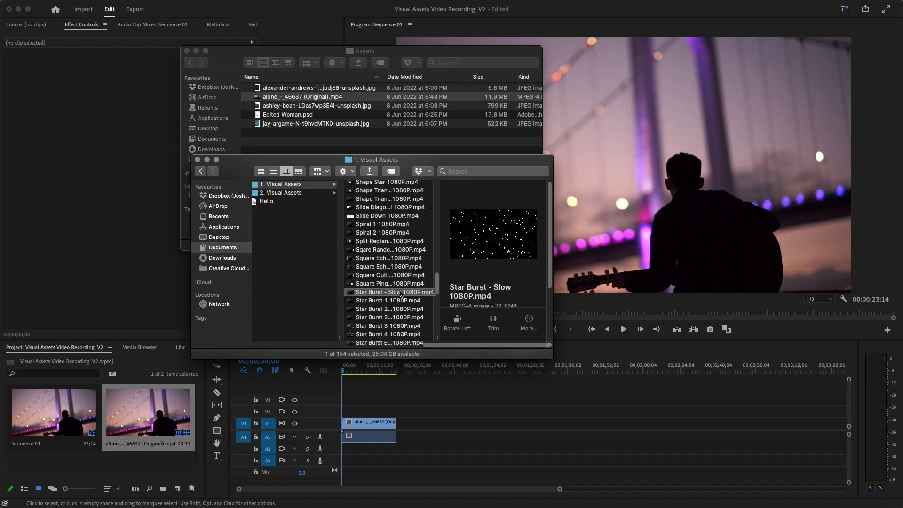
pyautogui.press('space')
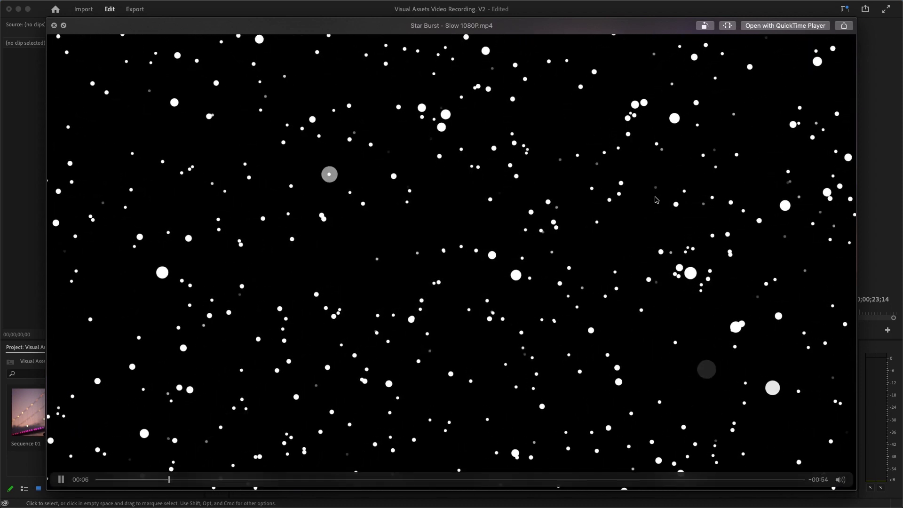
pyautogui.press('space')
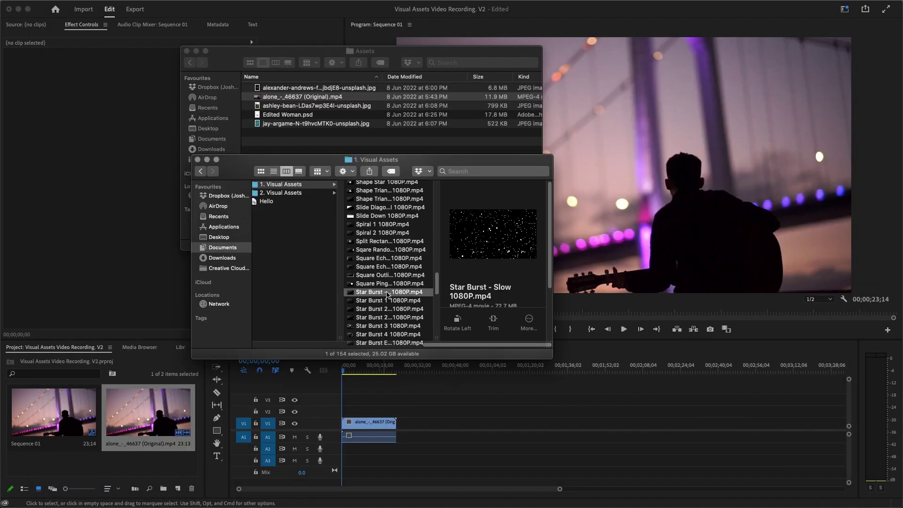
pyautogui.moveTo(388, 292); pyautogui.dragTo(339, 418)
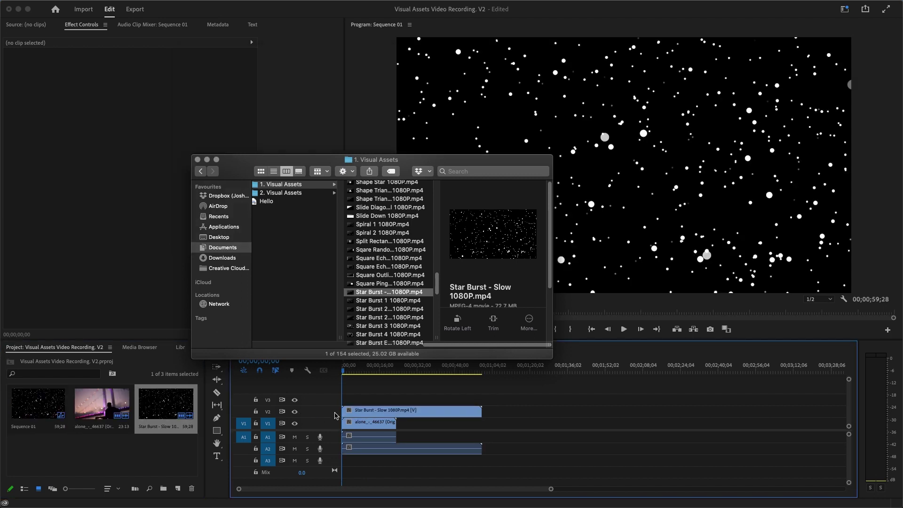
# Step: Set the Star Burst clip's Opacity blend mode to Linear Dodge (Add) and scrub to preview the stars
pyautogui.click(376, 405)
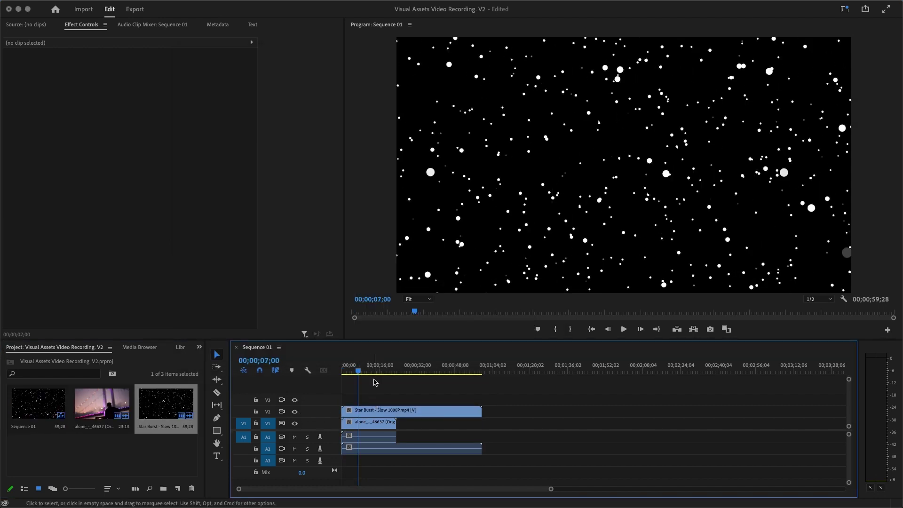
pyautogui.click(385, 368)
pyautogui.moveTo(385, 367); pyautogui.dragTo(355, 369)
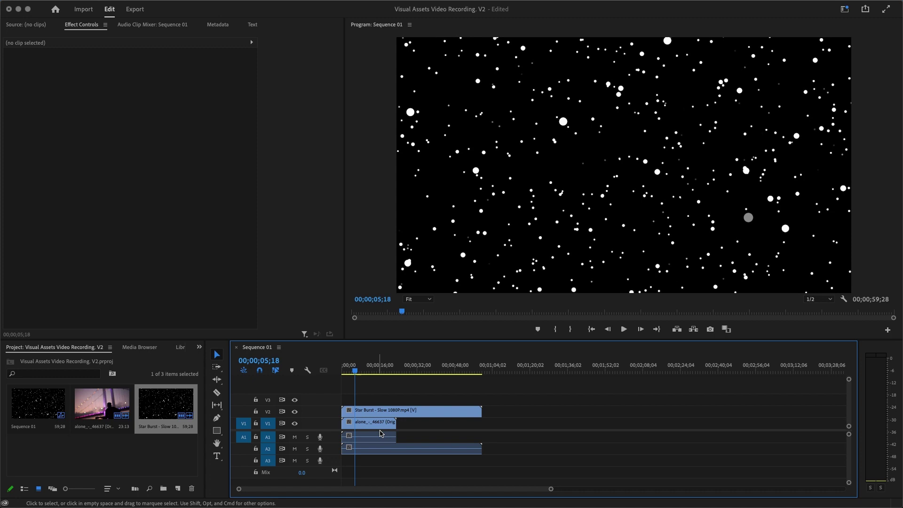
pyautogui.click(378, 413)
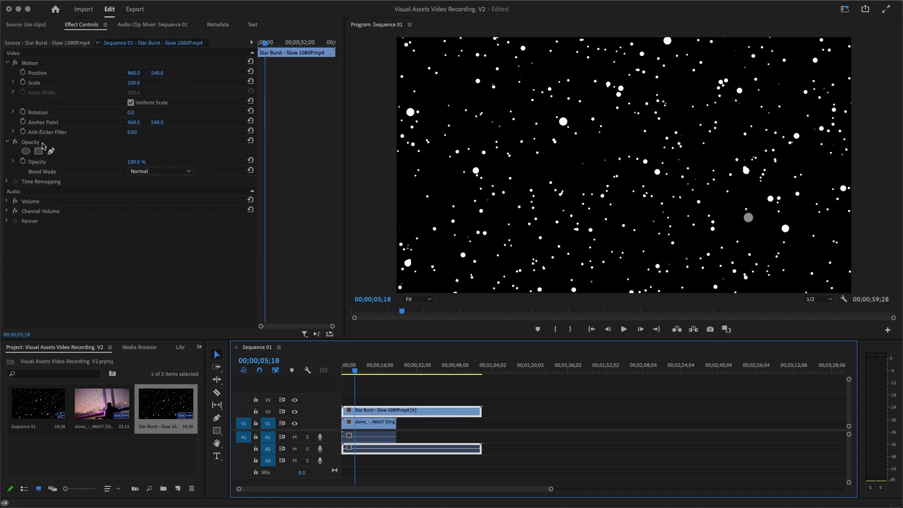
pyautogui.click(148, 172)
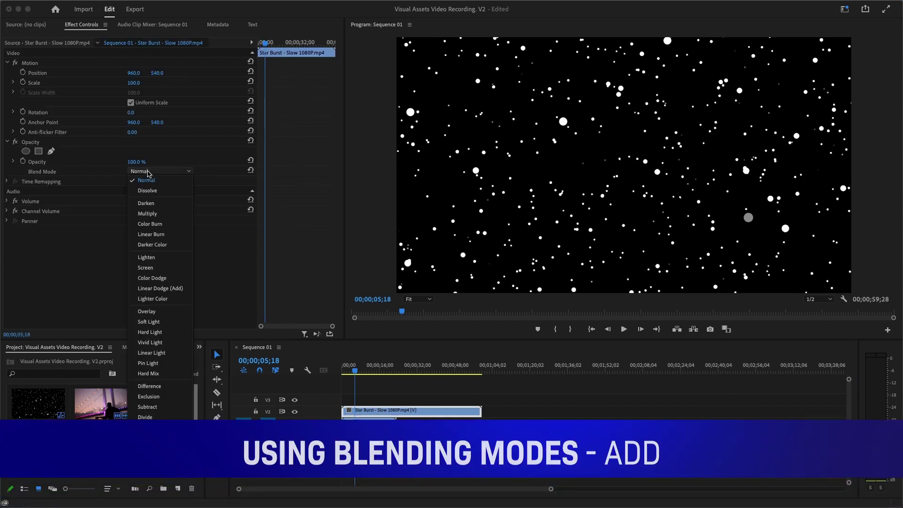
pyautogui.click(181, 289)
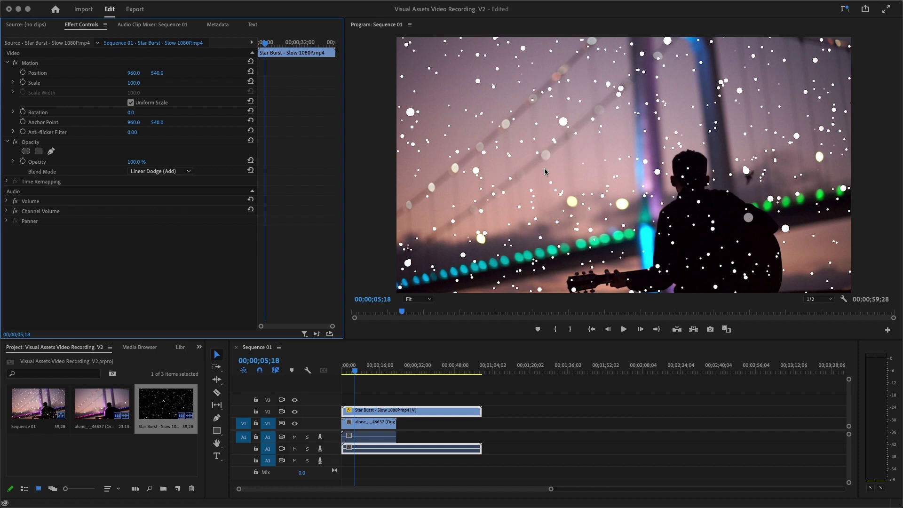
pyautogui.moveTo(359, 371); pyautogui.dragTo(369, 372)
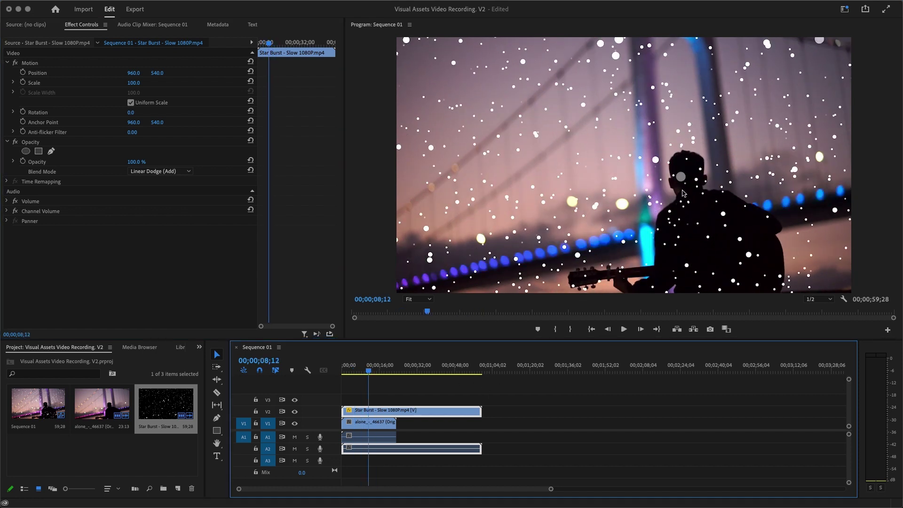
# Step: Start a free-draw Opacity mask on Star Burst, placing points from the frame bottom over the guitarist's head
pyautogui.press('j')
pyautogui.press('k')
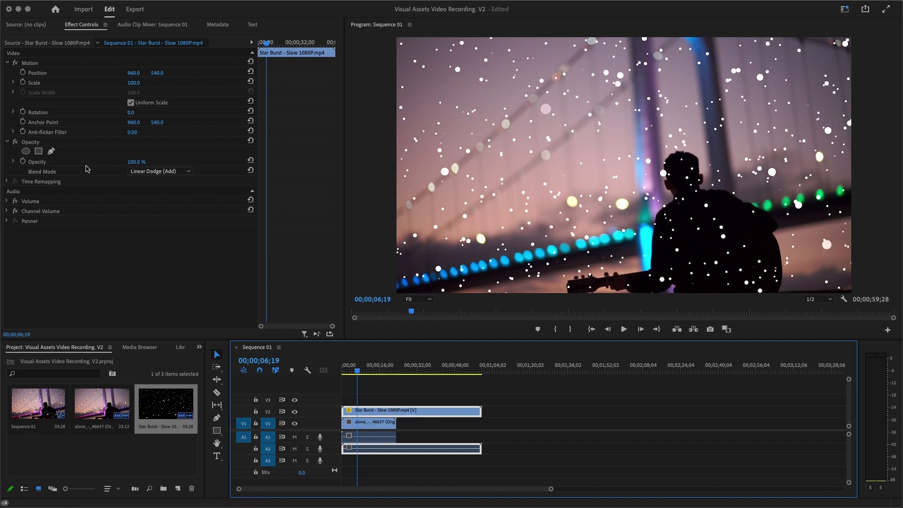
pyautogui.click(52, 151)
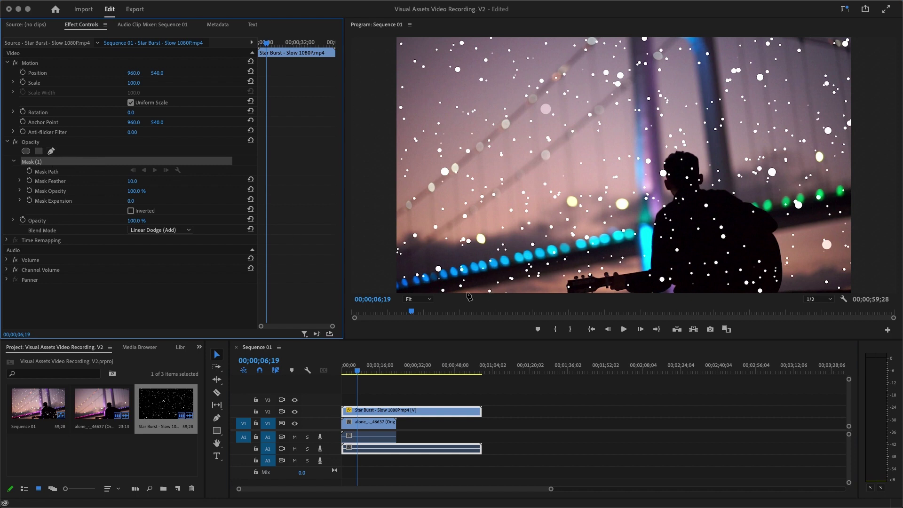
pyautogui.click(471, 293)
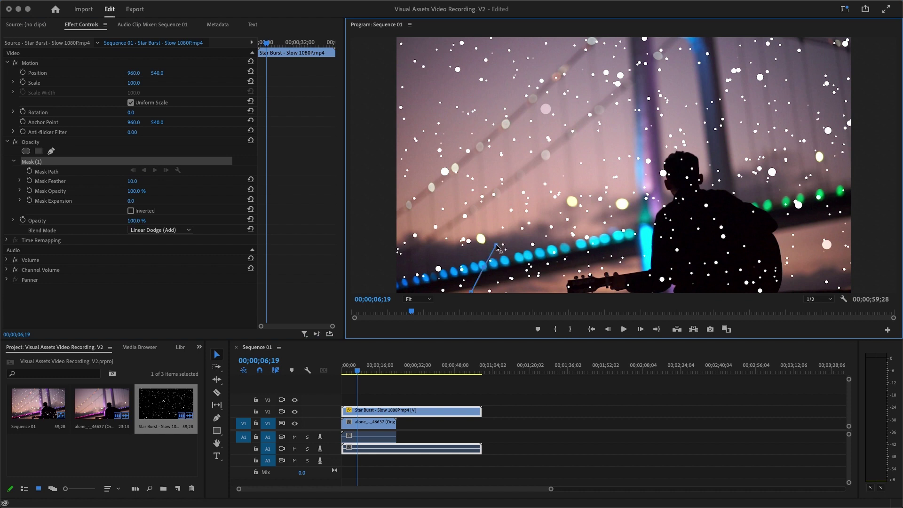
pyautogui.click(514, 220)
pyautogui.click(535, 193)
pyautogui.click(568, 165)
pyautogui.click(621, 142)
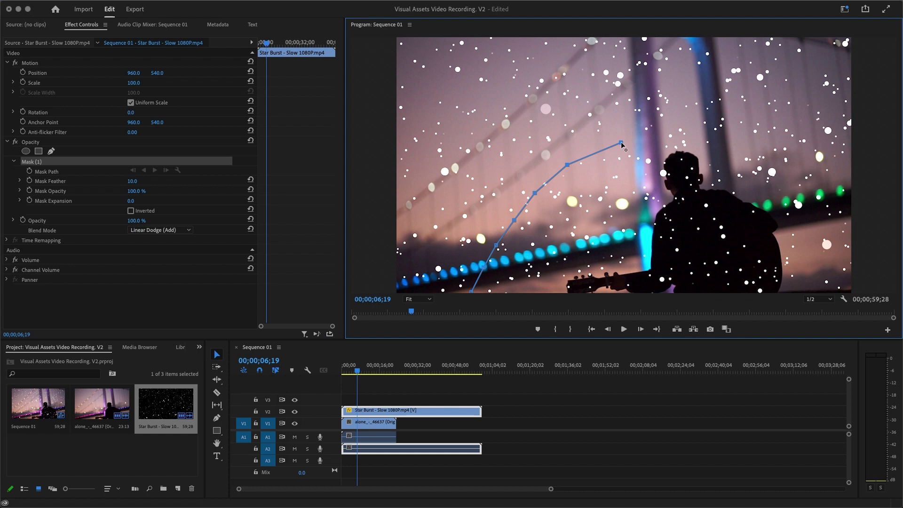
pyautogui.click(655, 125)
pyautogui.click(713, 138)
pyautogui.click(756, 159)
pyautogui.click(813, 287)
# Step: Zoom the monitor out to 25%, extend the mask beyond the frame's right and top, and close the path
pyautogui.press('-')
pyautogui.click(722, 238)
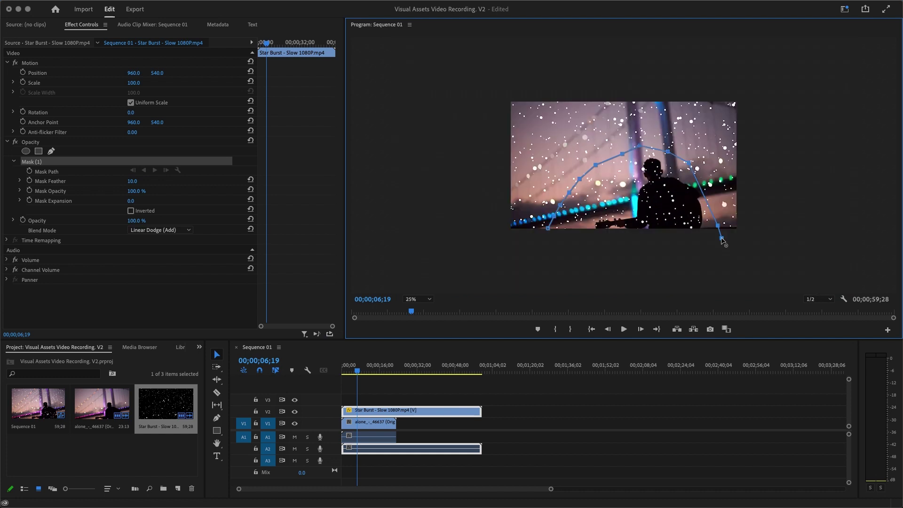
pyautogui.click(753, 229)
pyautogui.click(748, 90)
pyautogui.click(503, 93)
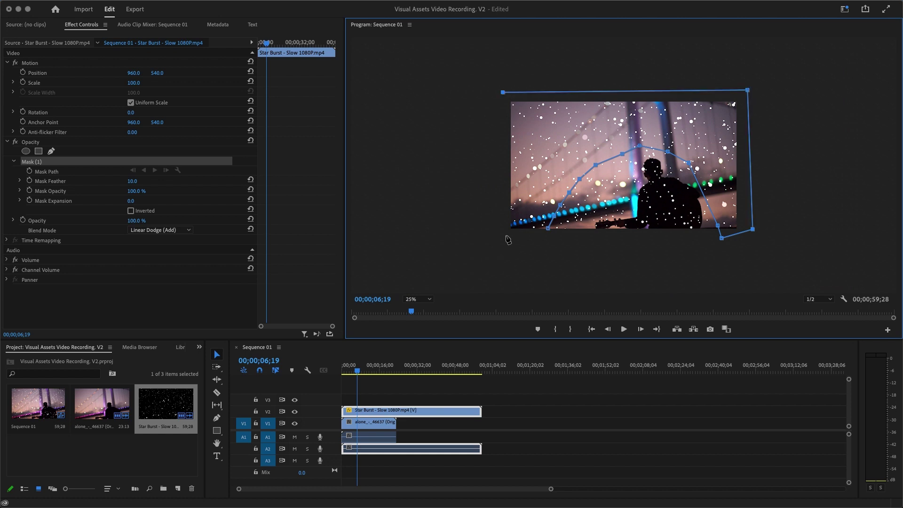
pyautogui.click(499, 232)
pyautogui.click(550, 247)
pyautogui.click(548, 229)
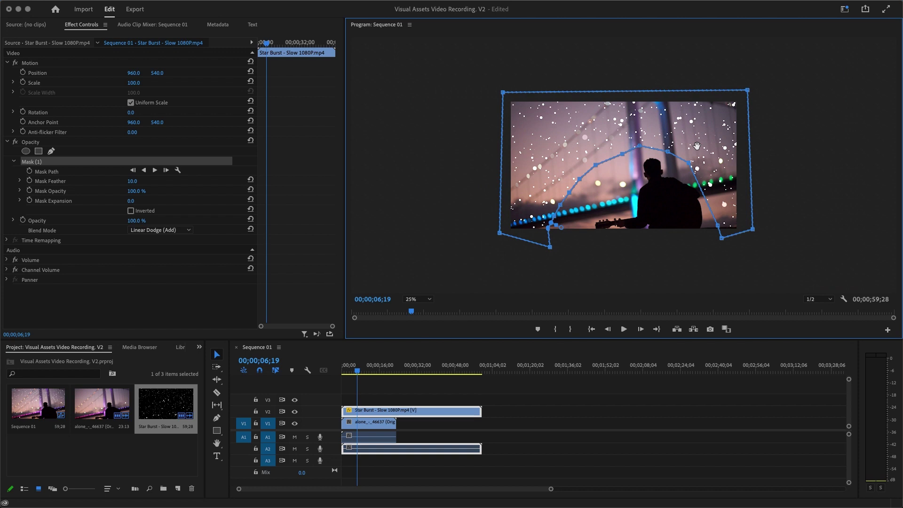
# Step: Set the Star Burst mask feather to 125.0 and nudge a left-curve mask vertex to the right
pyautogui.click(391, 412)
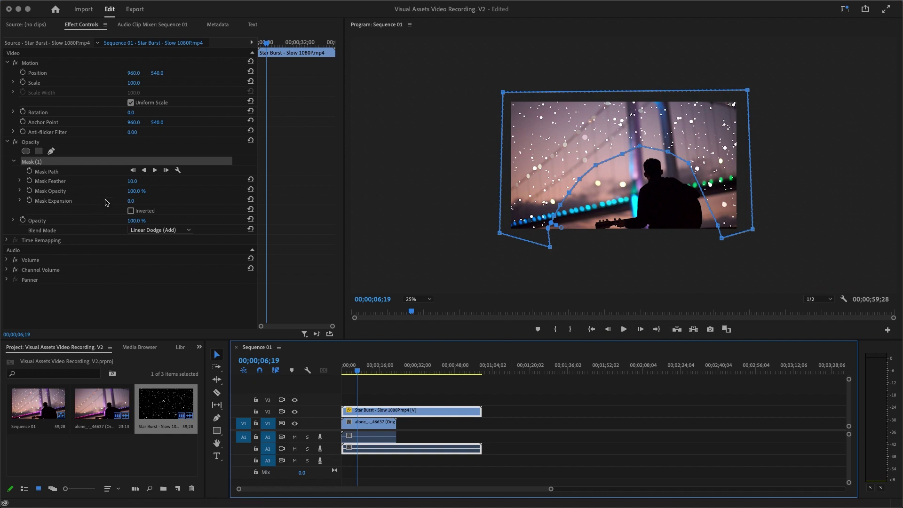
pyautogui.moveTo(132, 184); pyautogui.dragTo(134, 184)
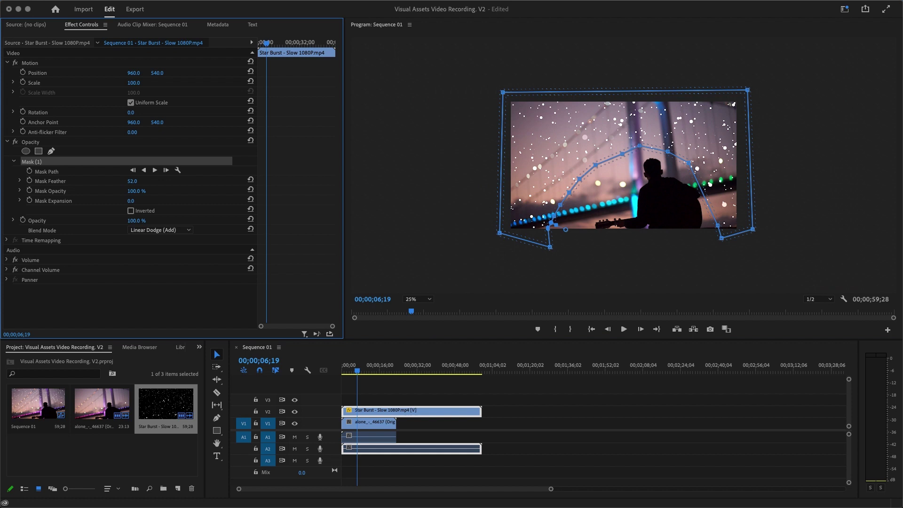
pyautogui.moveTo(134, 182); pyautogui.dragTo(226, 181)
pyautogui.moveTo(578, 235); pyautogui.dragTo(576, 212)
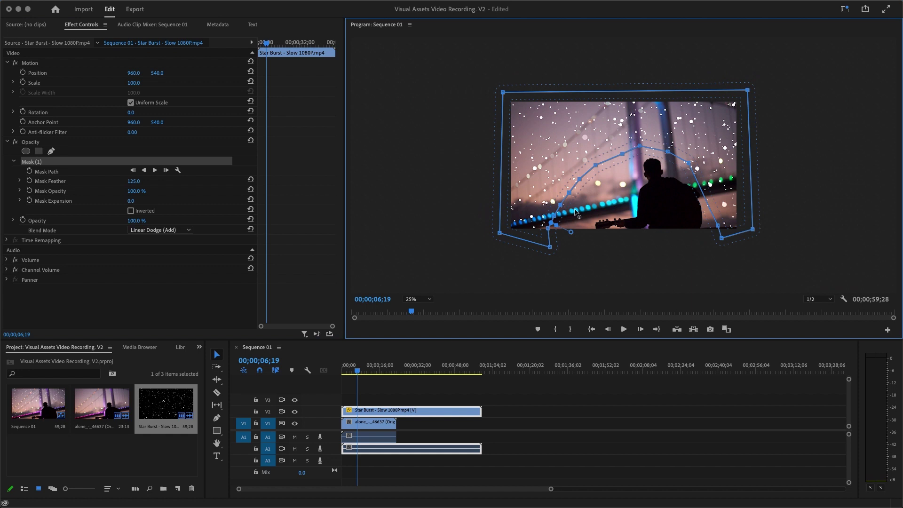
pyautogui.moveTo(569, 192); pyautogui.dragTo(587, 193)
# Step: Deselect the clip, set the Program monitor zoom to Fit, then reselect the Star Burst clip
pyautogui.click(425, 386)
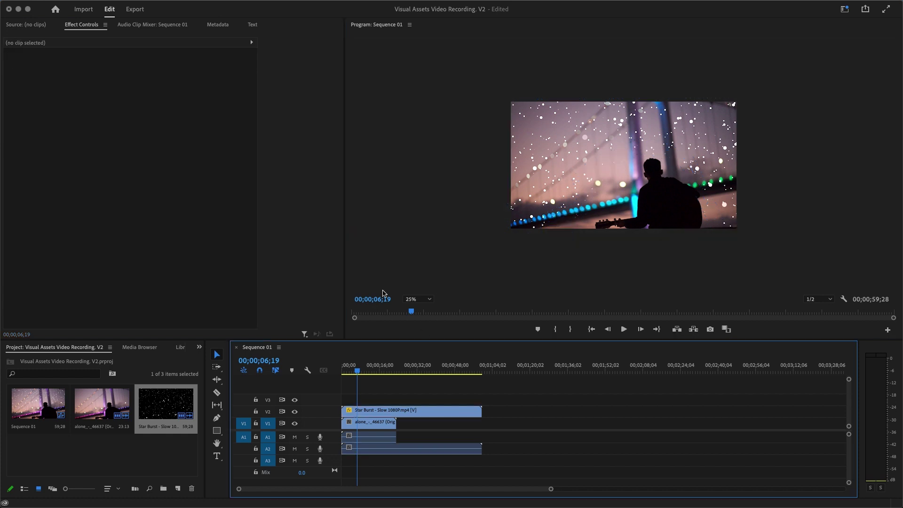
pyautogui.click(426, 299)
pyautogui.click(426, 299)
pyautogui.click(425, 299)
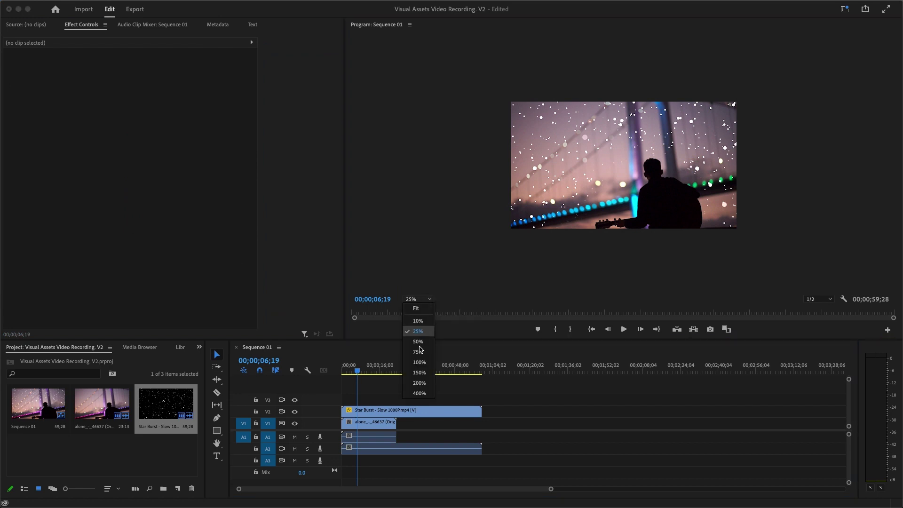
pyautogui.click(422, 308)
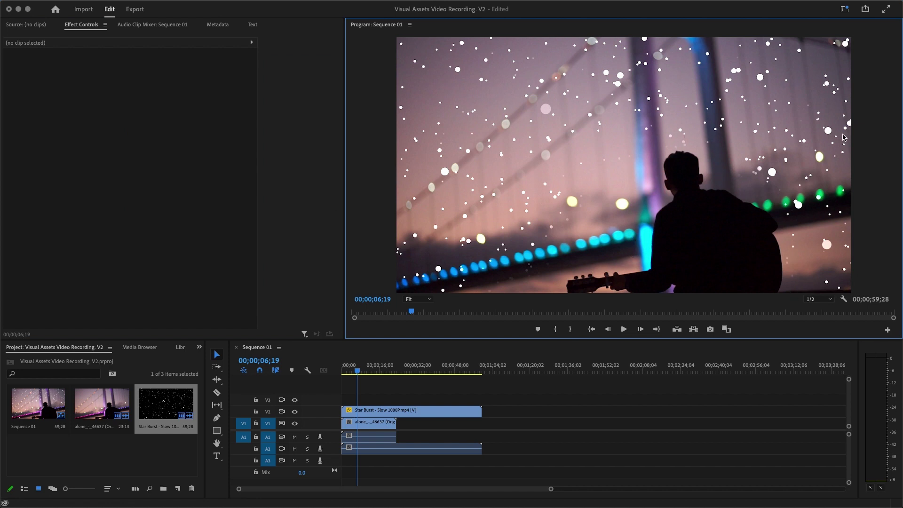
pyautogui.click(370, 413)
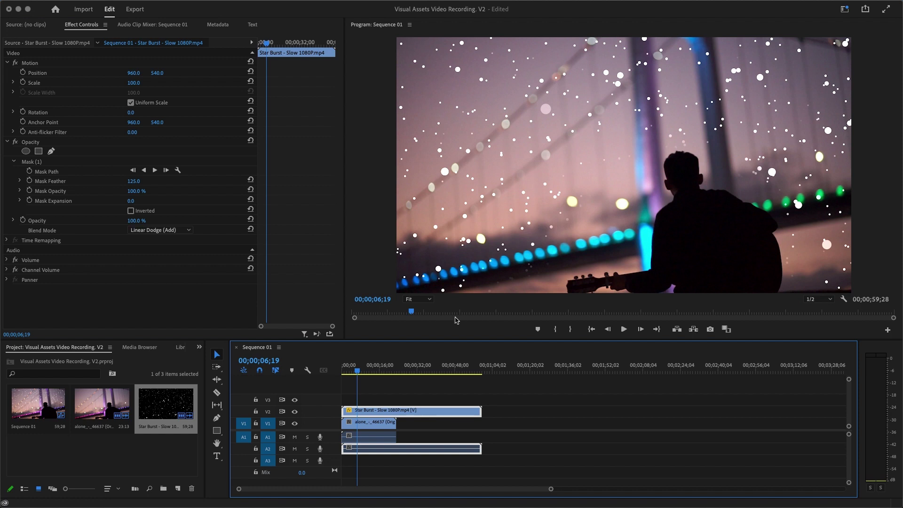
# Step: Search the Effects panel for 'tint' and apply Color Correction > Tint to the Star Burst clip
pyautogui.click(180, 348)
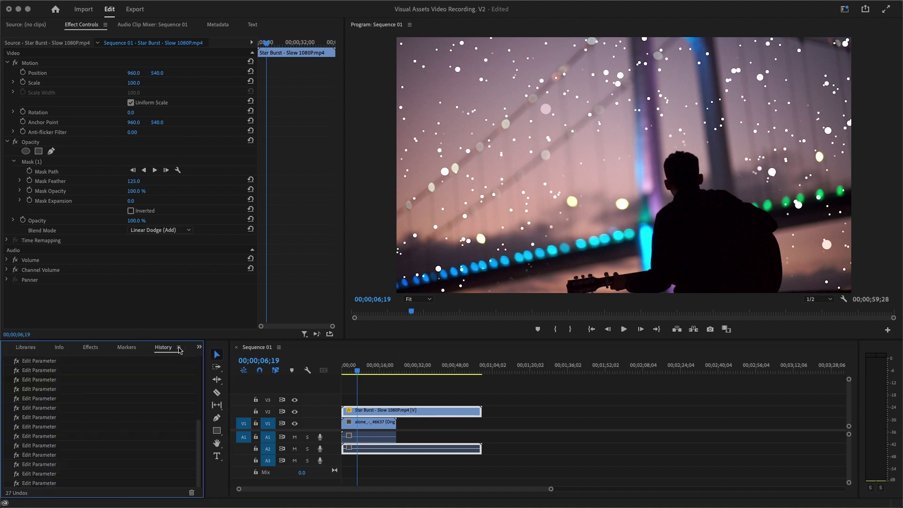
pyautogui.click(91, 349)
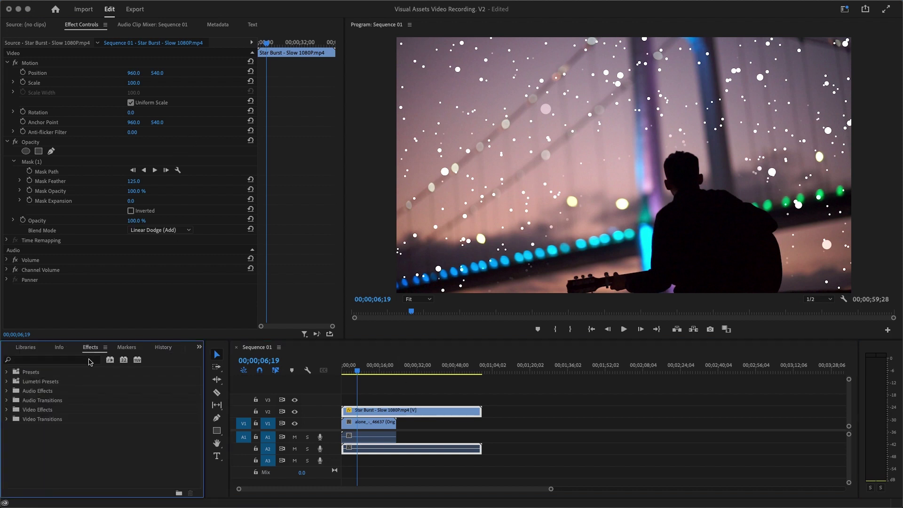
pyautogui.click(89, 361)
pyautogui.write('tinti')
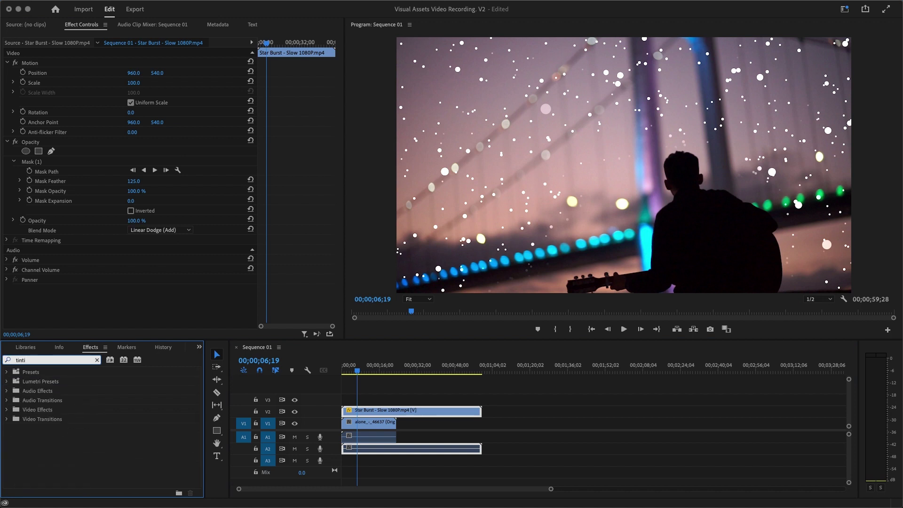
pyautogui.press('BackSpace')
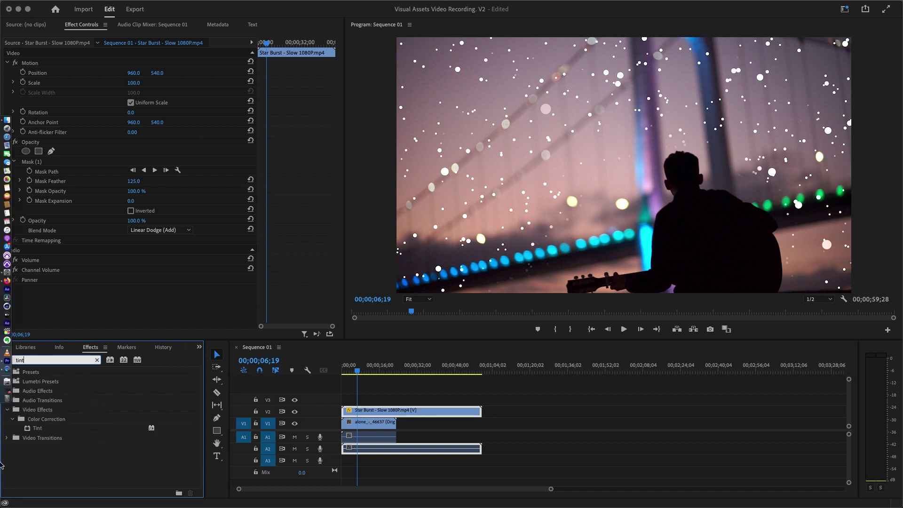
pyautogui.click(53, 429)
pyautogui.doubleClick(52, 429)
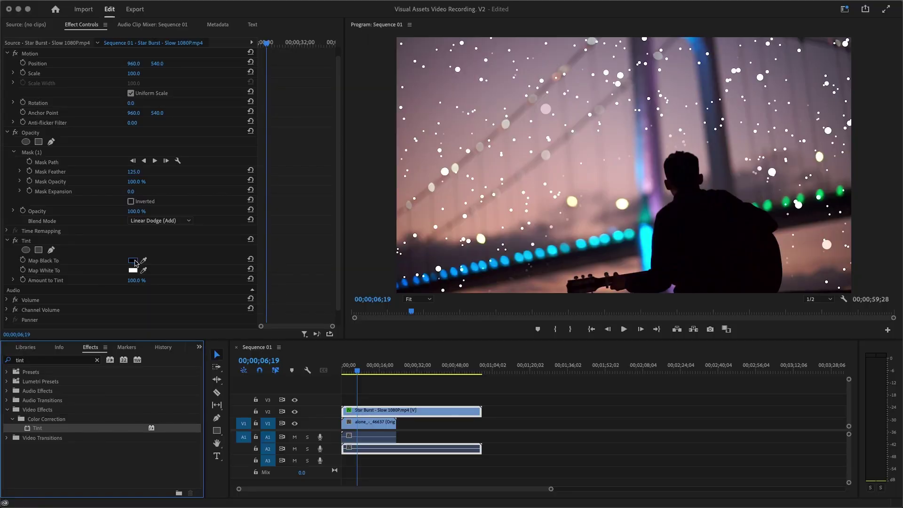
# Step: Set Tint's Map White To colour to orange E8831C, then hide track V2 to compare
pyautogui.click(133, 270)
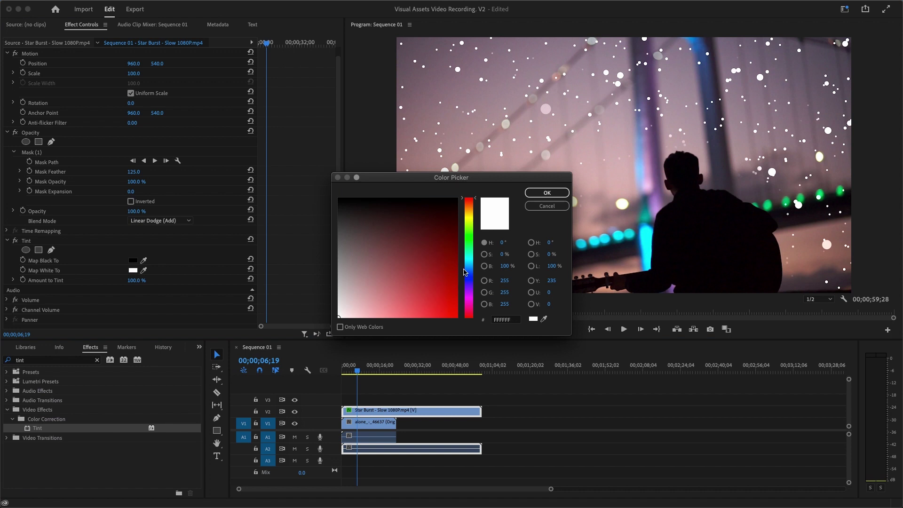
pyautogui.click(472, 204)
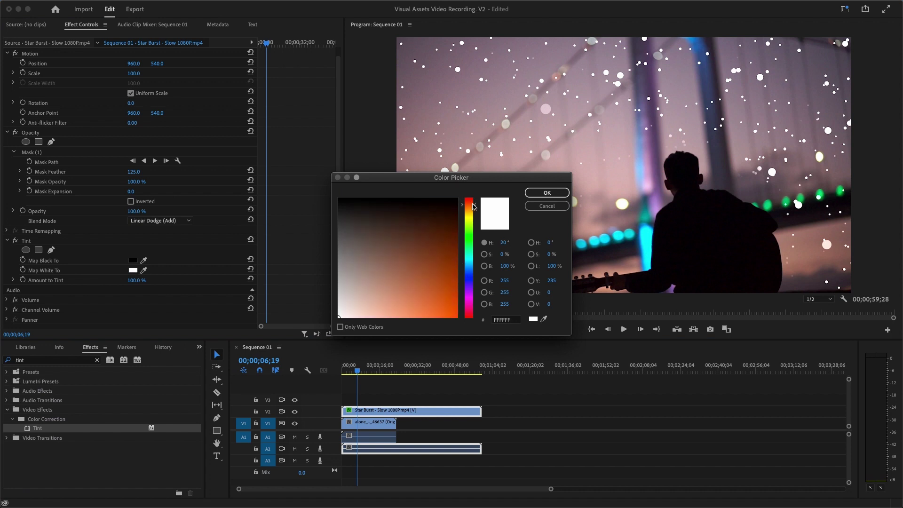
pyautogui.moveTo(473, 207); pyautogui.dragTo(471, 210)
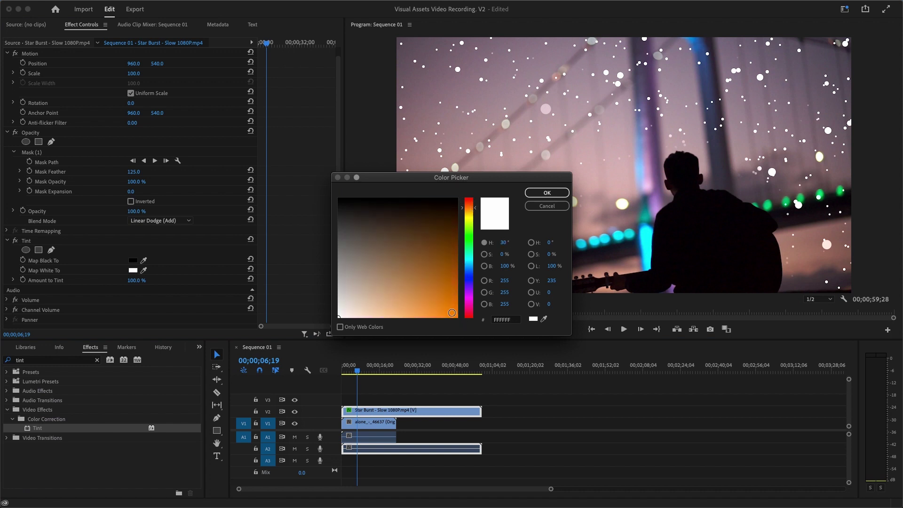
pyautogui.click(443, 307)
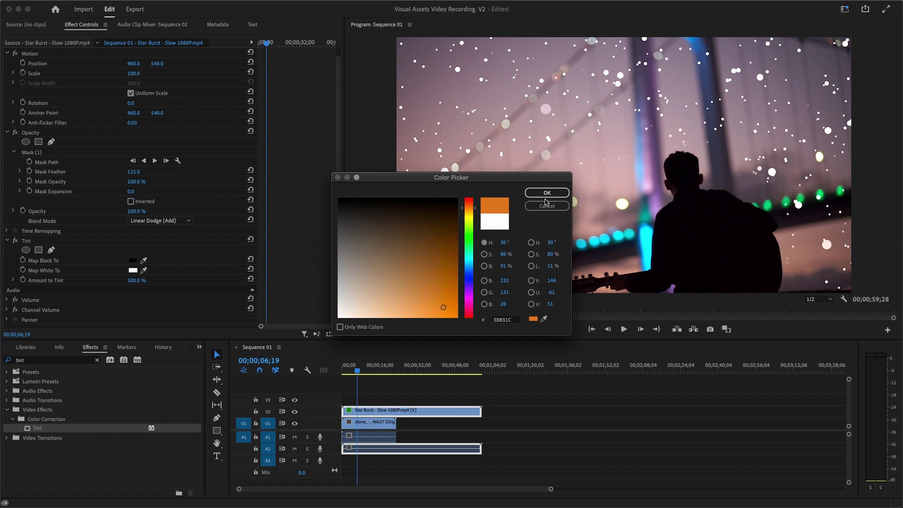
pyautogui.click(545, 194)
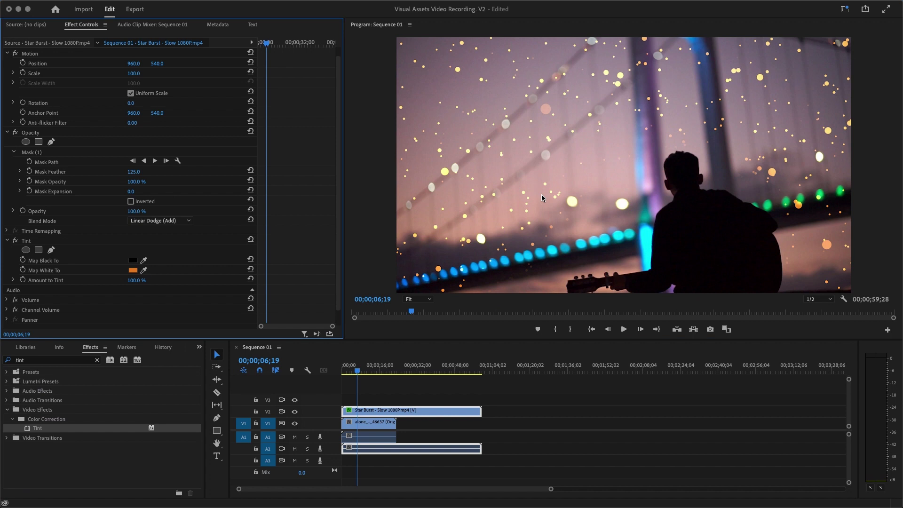
pyautogui.click(295, 412)
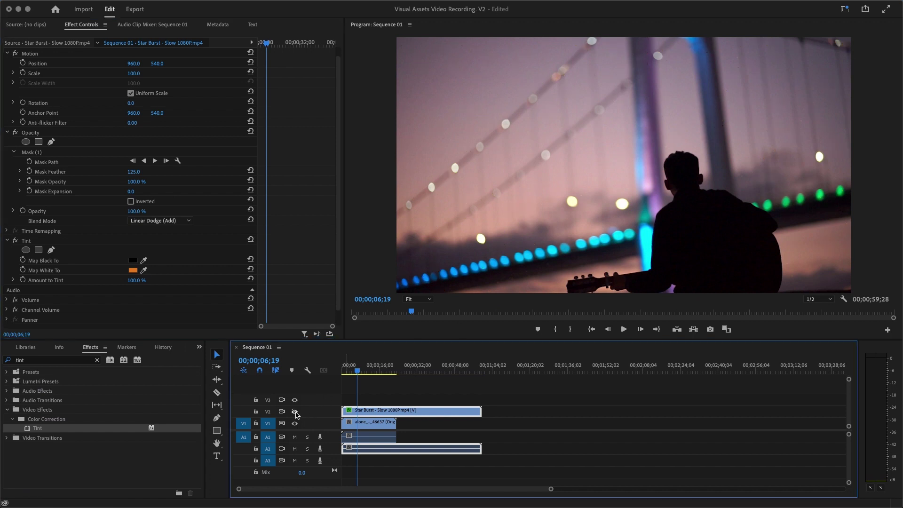
# Step: Turn V2's track output back on so the orange star-burst overlay is visible again
pyautogui.click(295, 412)
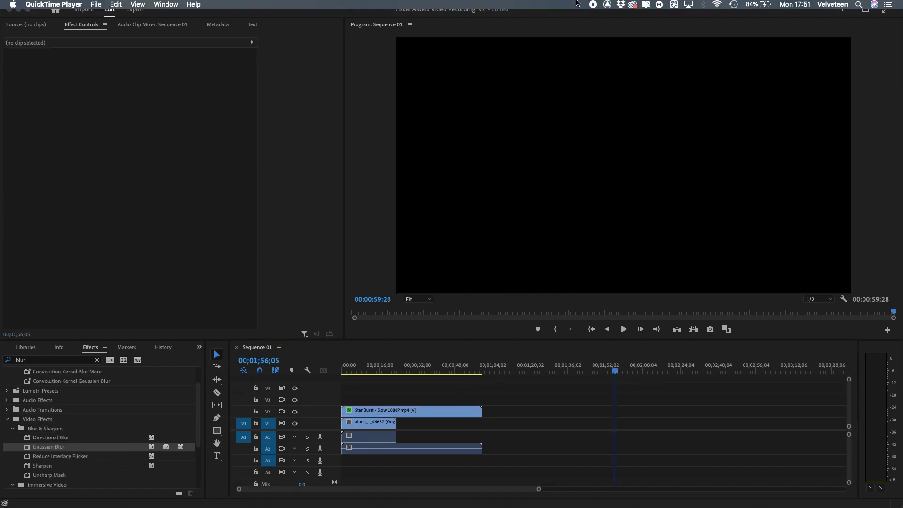
# Step: Find Grid 3D Fast 1080P.mp4 in Finder's Visual Assets folder and preview it full screen
pyautogui.press('super+Tab')
pyautogui.click(444, 230)
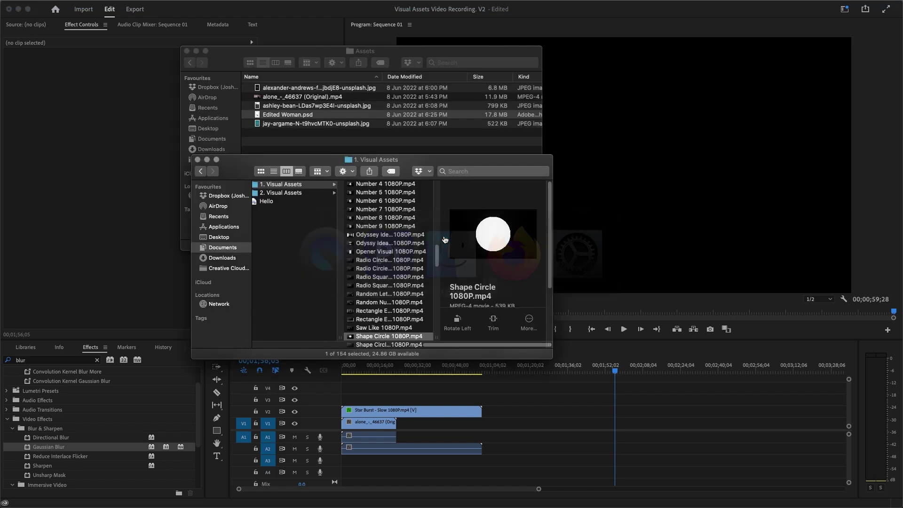
pyautogui.scroll(-5, 428, 283)
pyautogui.scroll(10, 428, 283)
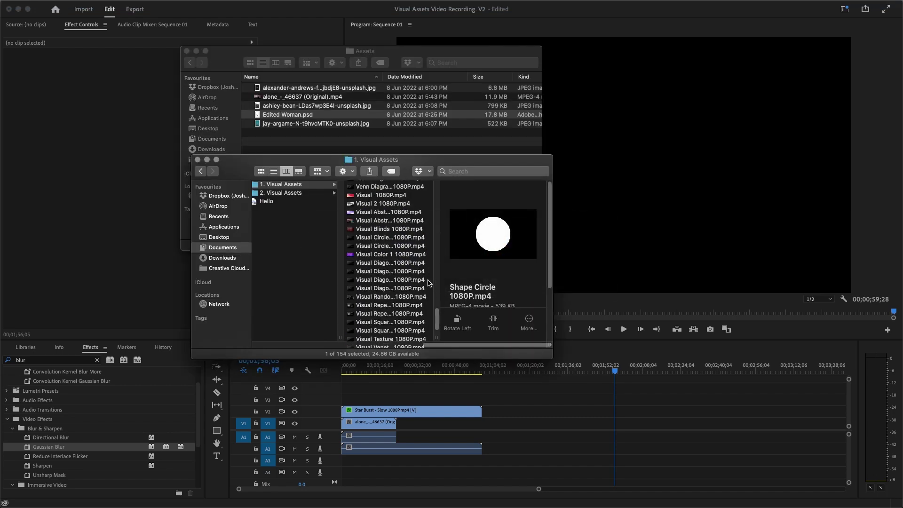
pyautogui.scroll(6, 429, 282)
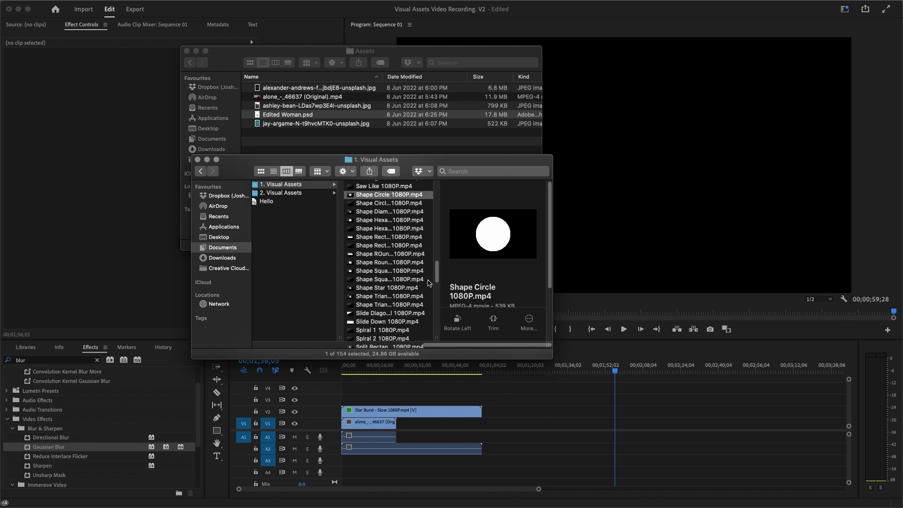
pyautogui.scroll(8, 428, 283)
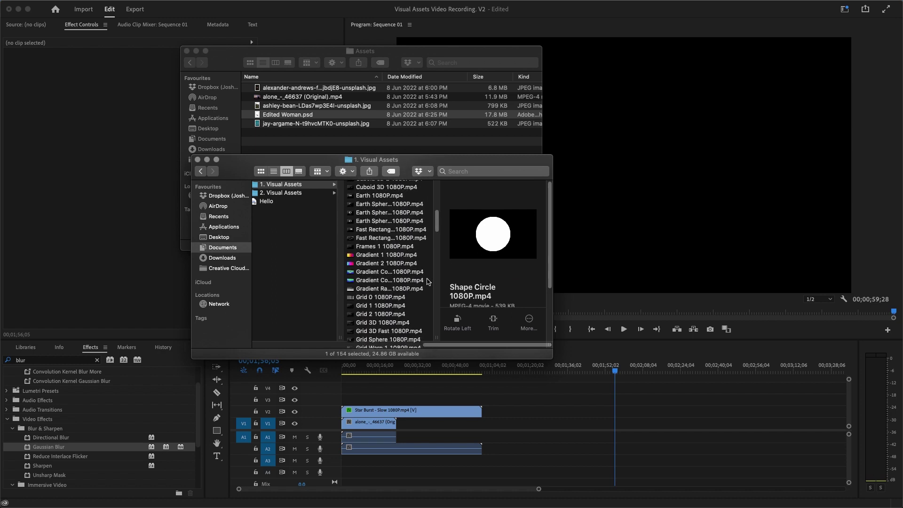
pyautogui.click(398, 293)
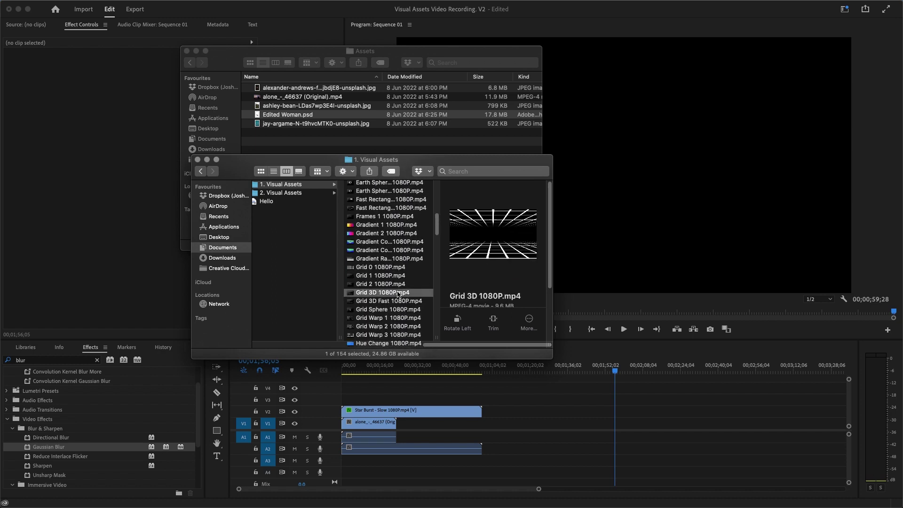
pyautogui.click(399, 303)
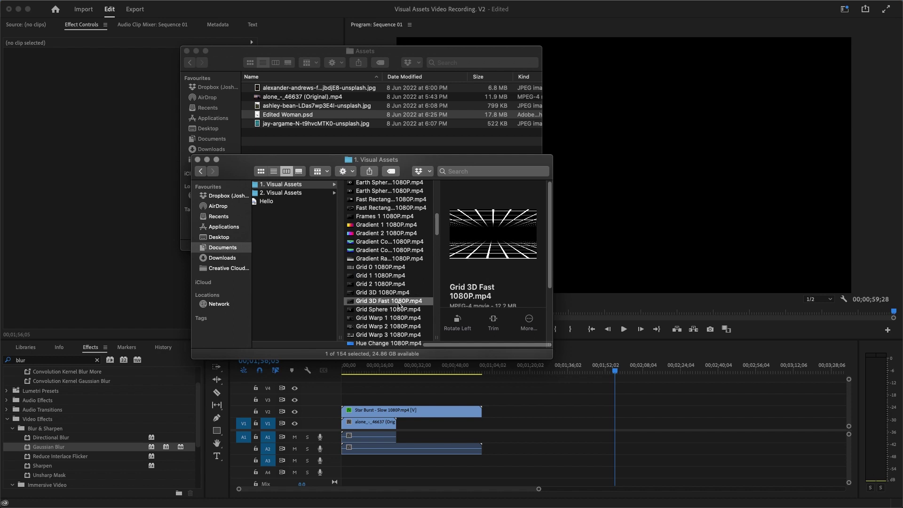
pyautogui.press('space')
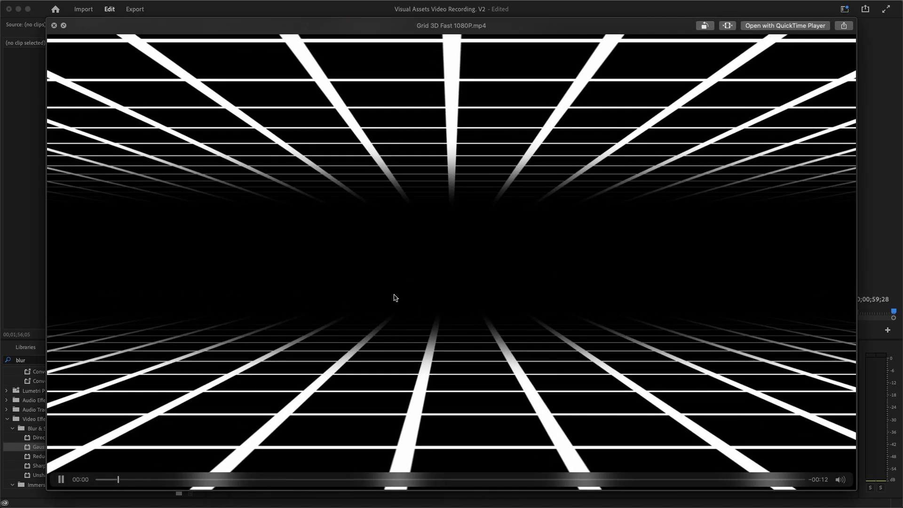
pyautogui.press('space')
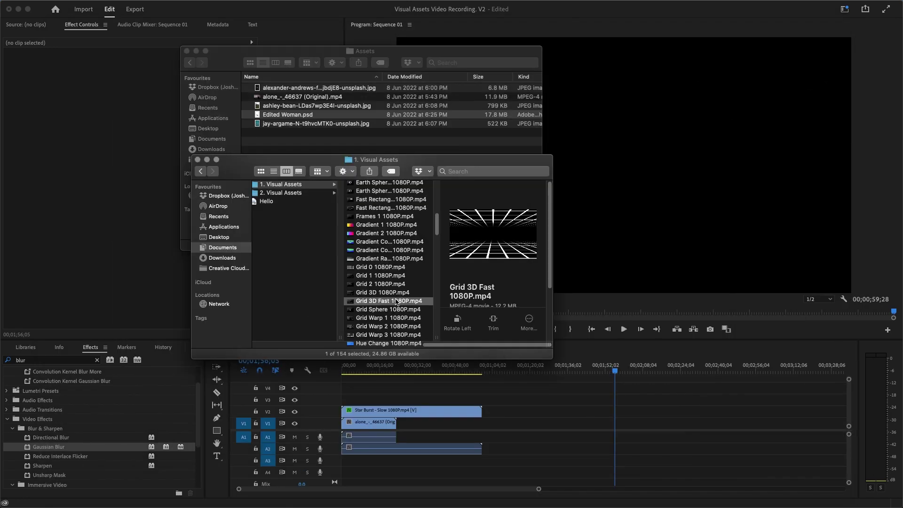
# Step: Drag Grid 3D Fast 1080P.mp4 onto Sequence 01's V1 track at the playhead
pyautogui.moveTo(396, 302); pyautogui.dragTo(623, 425)
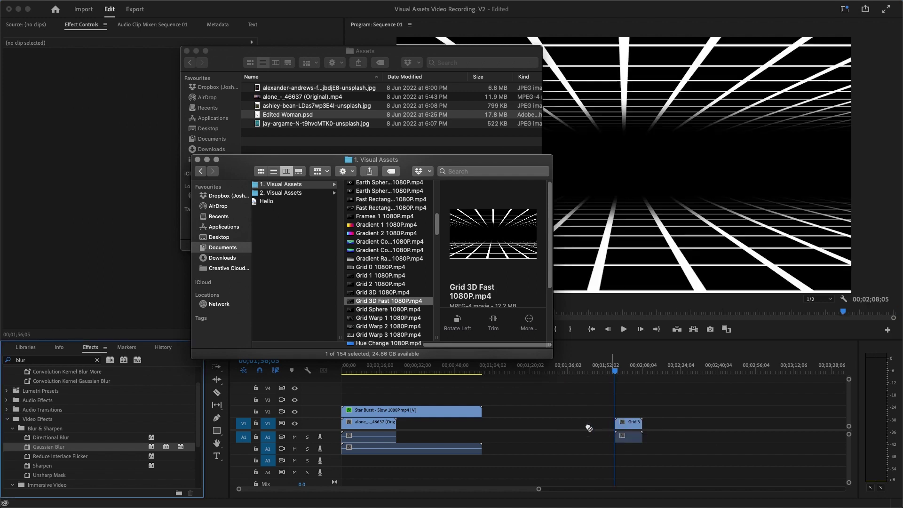
pyautogui.click(589, 428)
pyautogui.moveTo(3, 124)
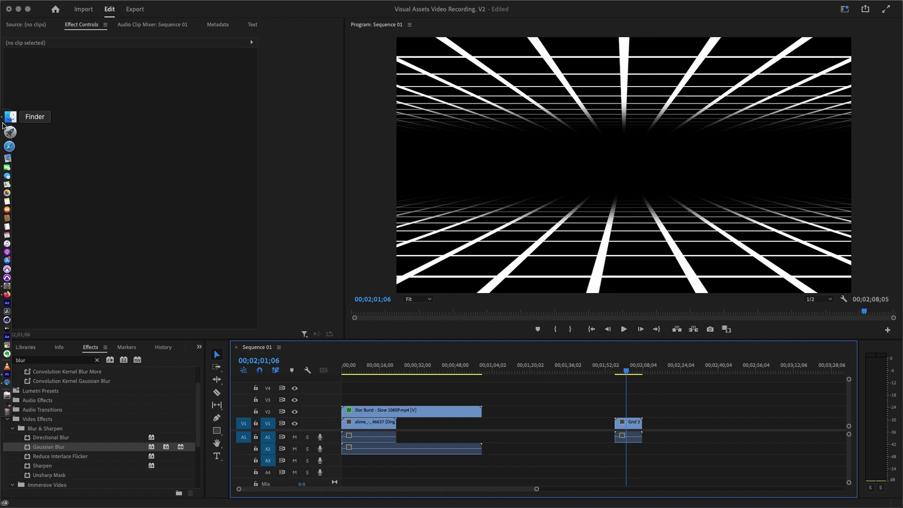
# Step: Search the Effects panel for 'tint' and apply Tint to the Grid 3D Fast clip on V1
pyautogui.click(3, 125)
pyautogui.click(124, 313)
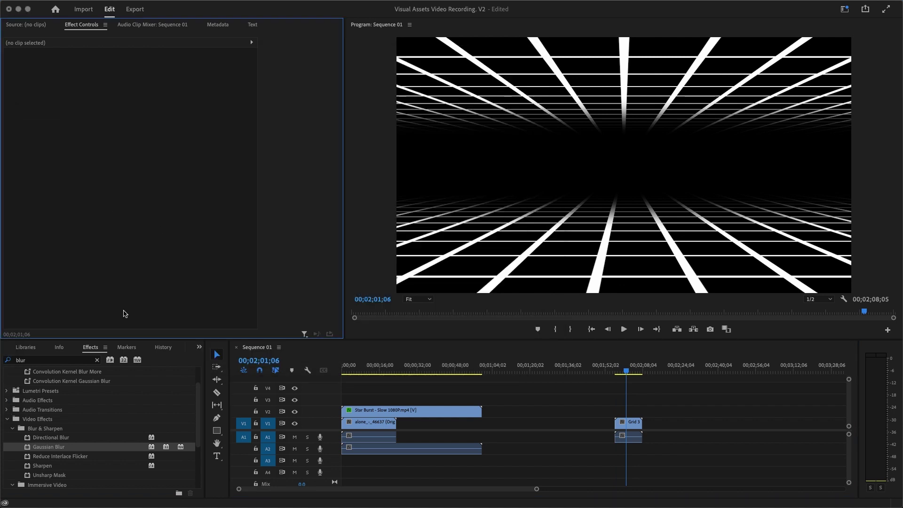
pyautogui.click(64, 364)
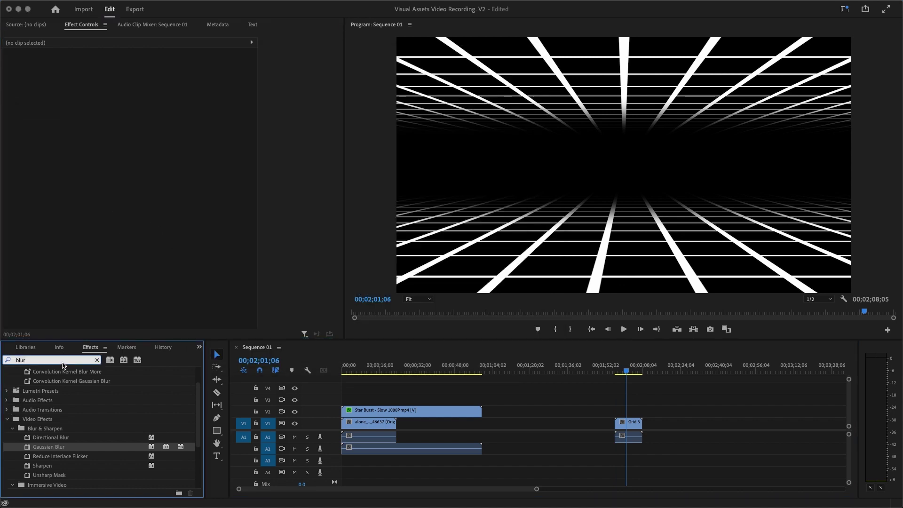
pyautogui.press('super+a')
pyautogui.write('tint')
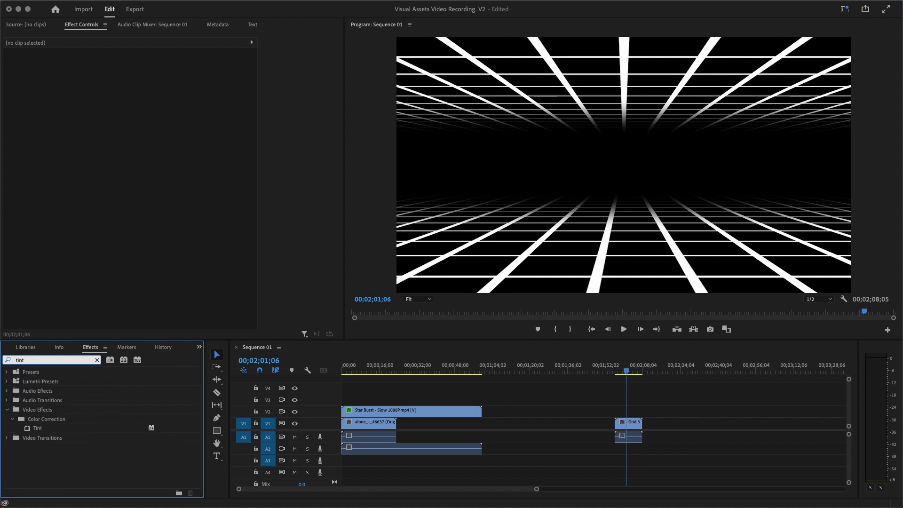
pyautogui.click(48, 429)
pyautogui.click(630, 423)
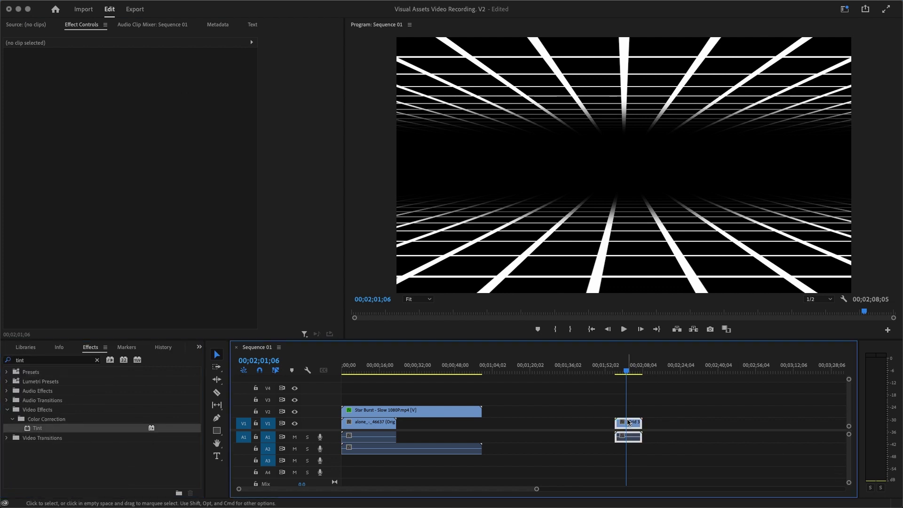
pyautogui.doubleClick(98, 428)
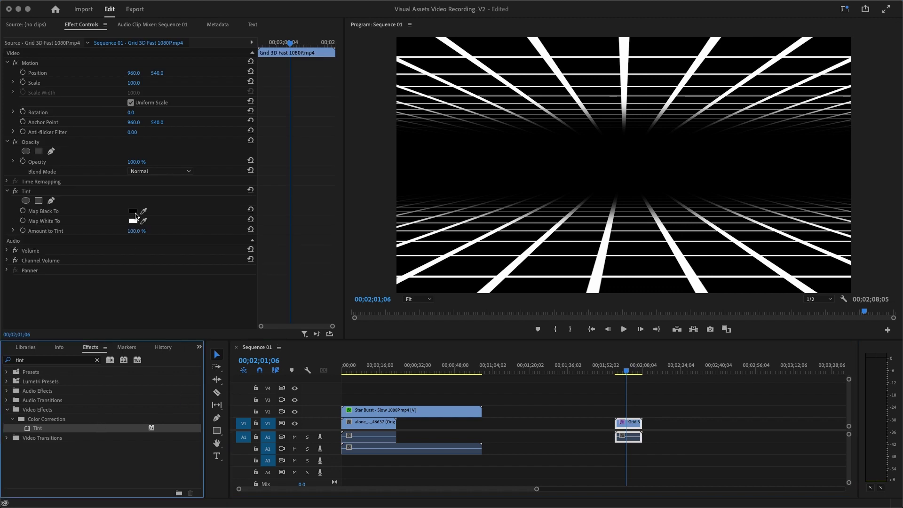
pyautogui.click(135, 215)
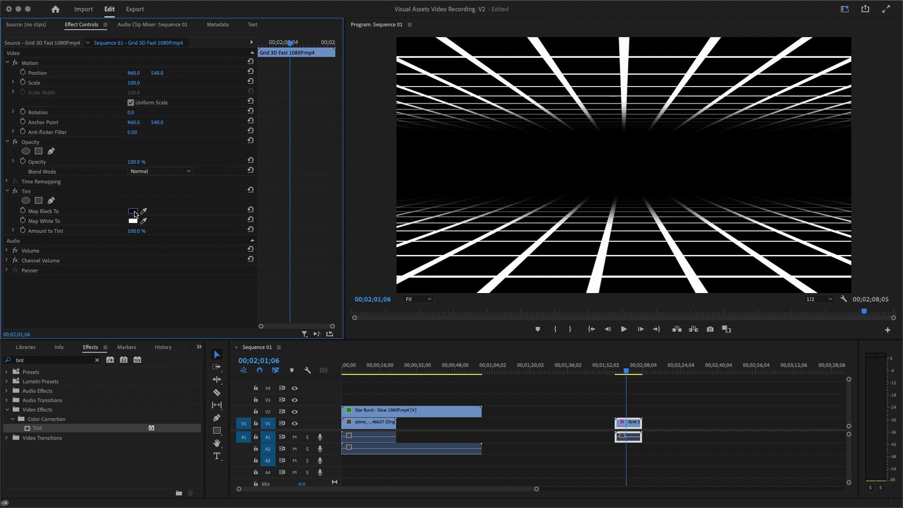
# Step: Set the grid's Tint Map Black To deep blue (0011D1) and Map White To red (EF0033)
pyautogui.click(470, 275)
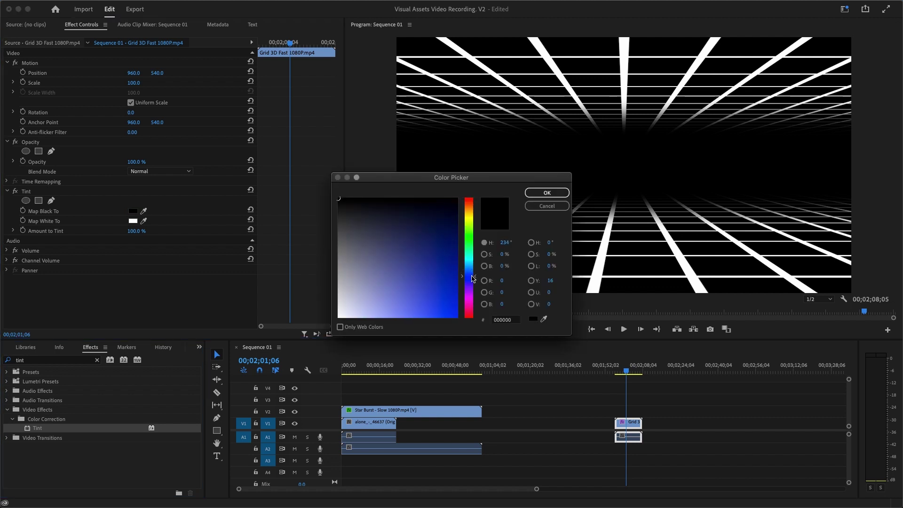
pyautogui.click(445, 281)
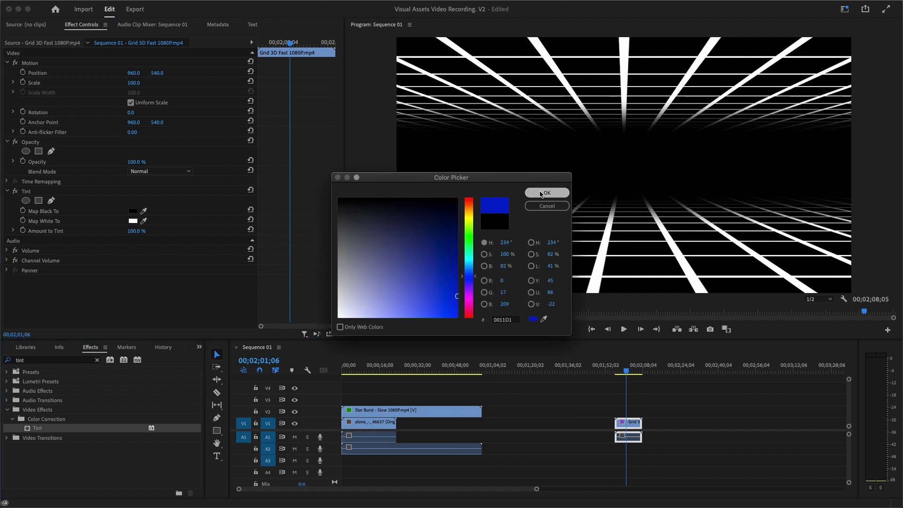
pyautogui.click(547, 193)
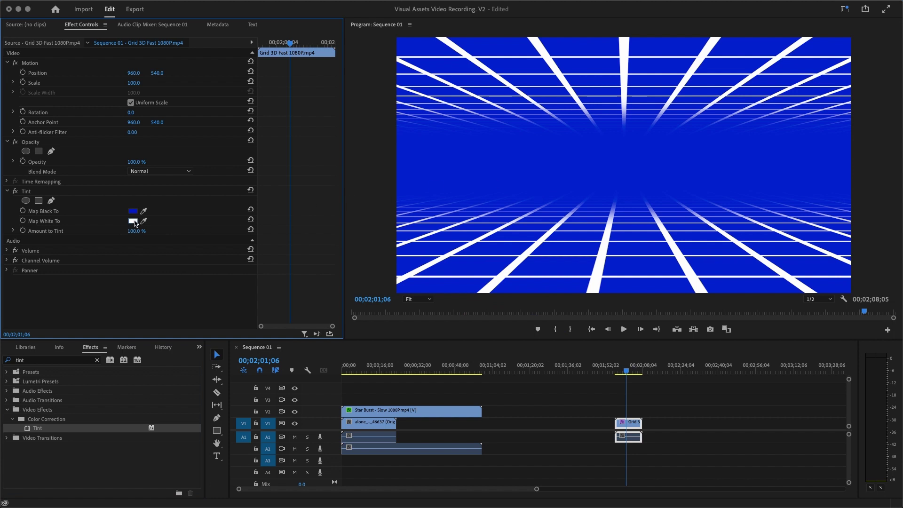
pyautogui.click(133, 221)
pyautogui.click(469, 313)
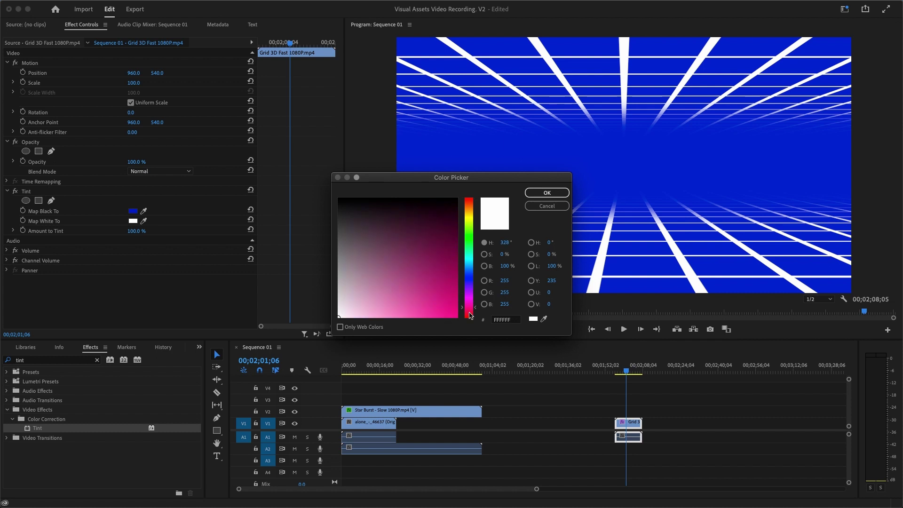
pyautogui.moveTo(437, 310); pyautogui.dragTo(470, 310)
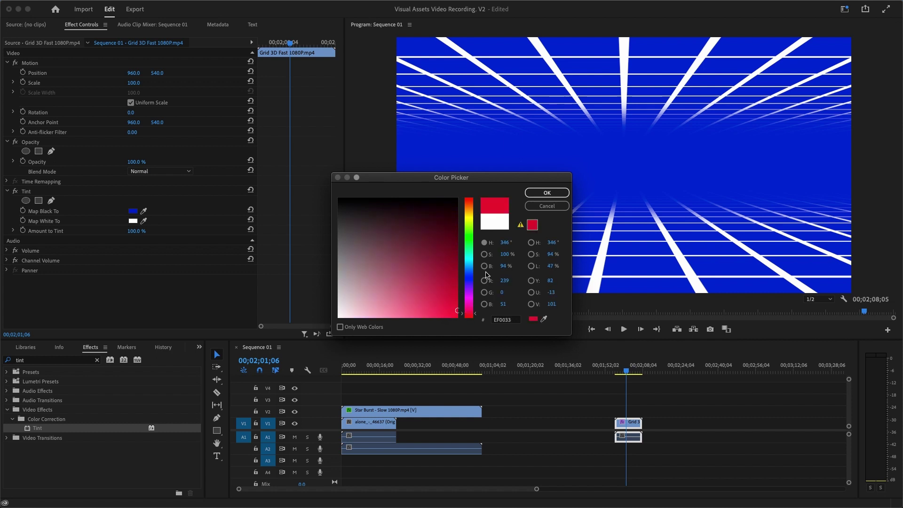
pyautogui.click(539, 199)
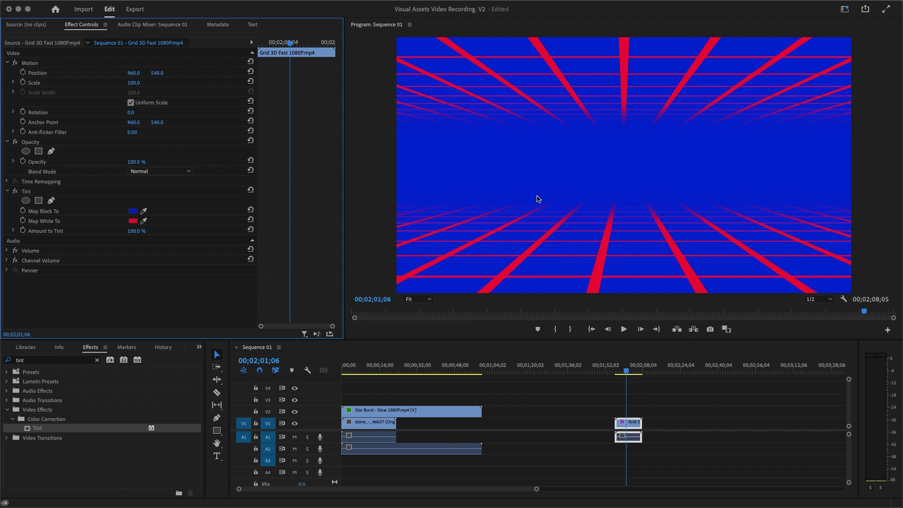
# Step: Drag Number 1 1080P.mp4 from Finder onto V2 above the grid clip
pyautogui.press('super+Tab')
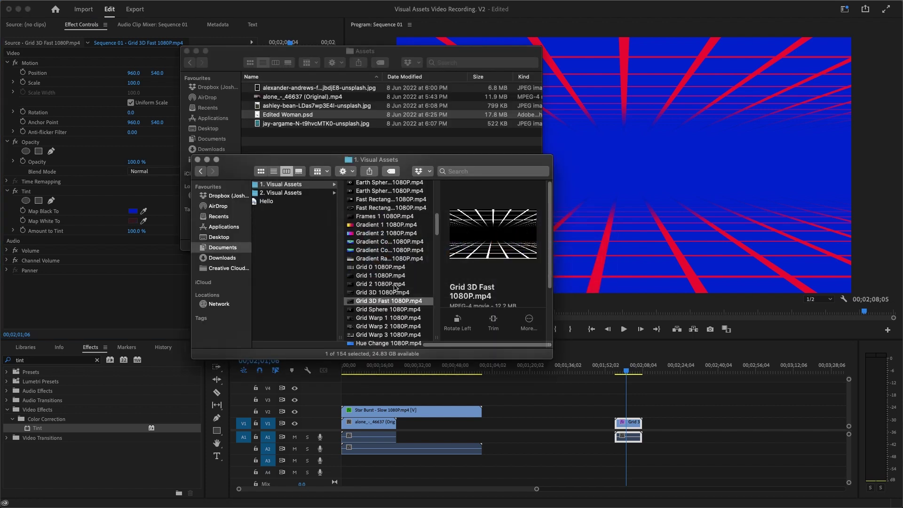
pyautogui.scroll(-15, 395, 287)
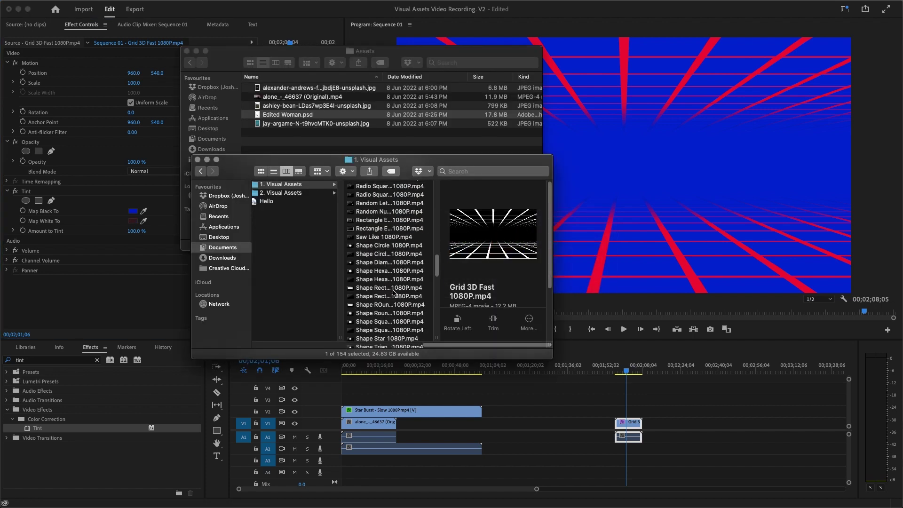
pyautogui.scroll(5, 394, 291)
pyautogui.moveTo(385, 245); pyautogui.dragTo(617, 412)
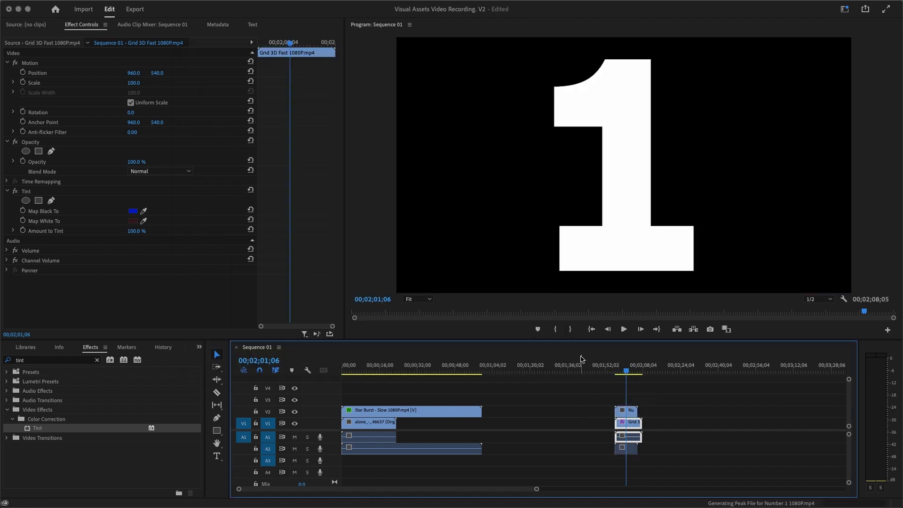
# Step: Give the Number 1 clip Screen blend mode and 32 scale, then deselect it
pyautogui.click(627, 410)
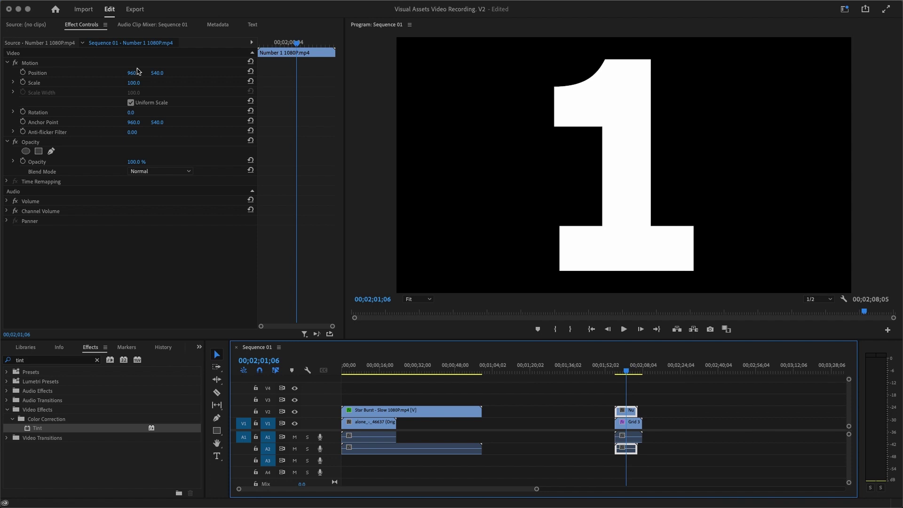
pyautogui.click(165, 178)
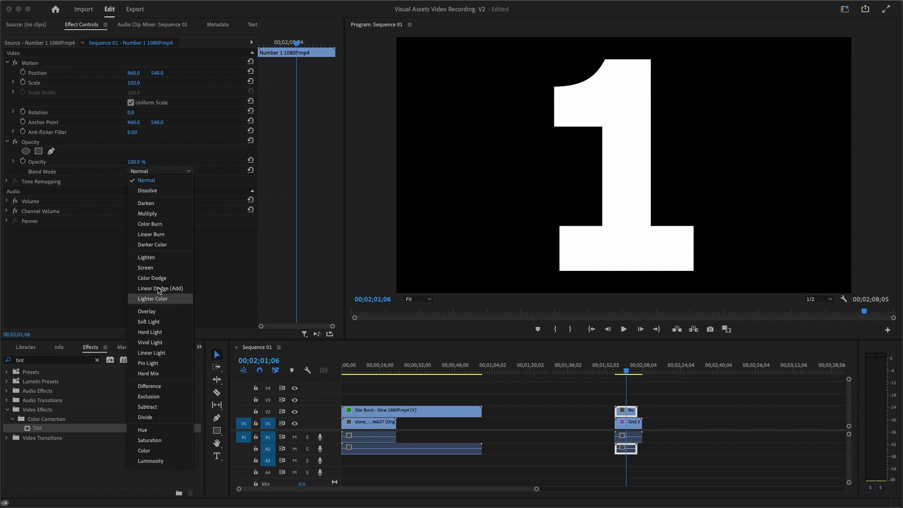
pyautogui.click(161, 267)
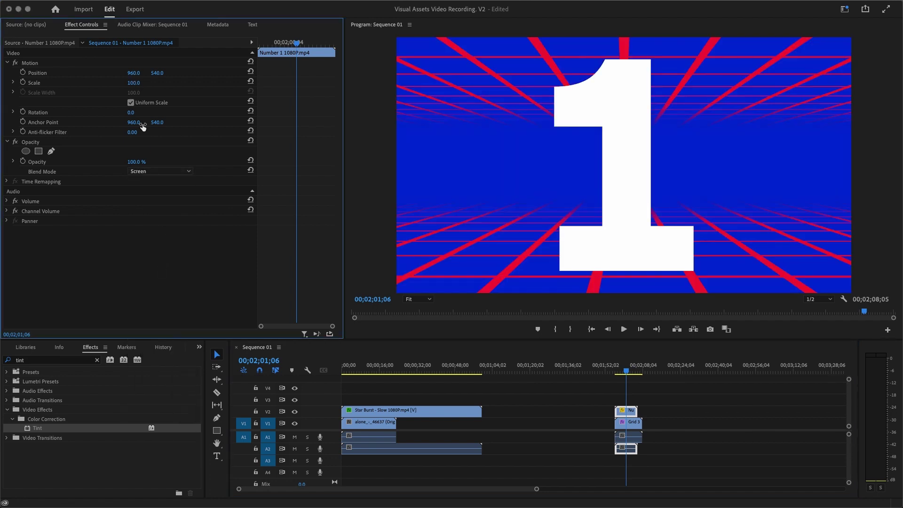
pyautogui.moveTo(137, 83); pyautogui.dragTo(113, 82)
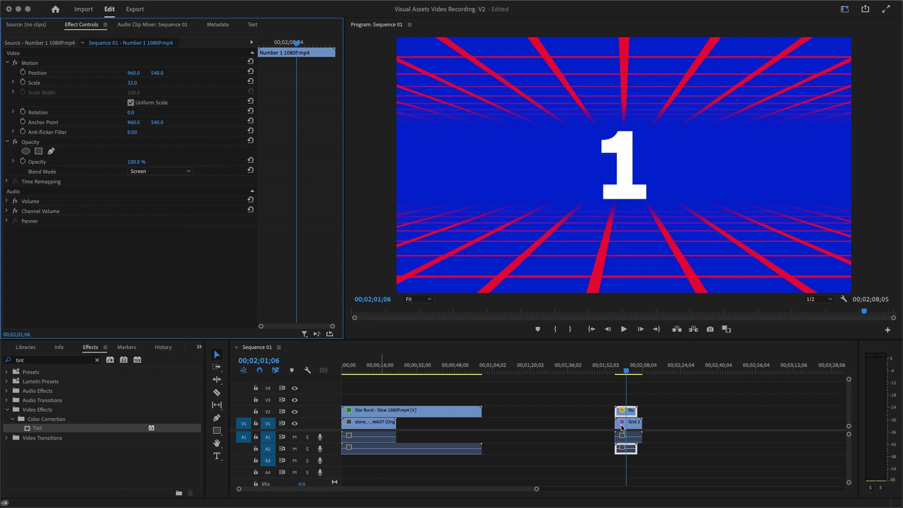
pyautogui.press('super+shift+a')
# Step: Tint the Number 1 clip red, switch its blend mode to Lighter Color, and scrub to preview
pyautogui.click(76, 360)
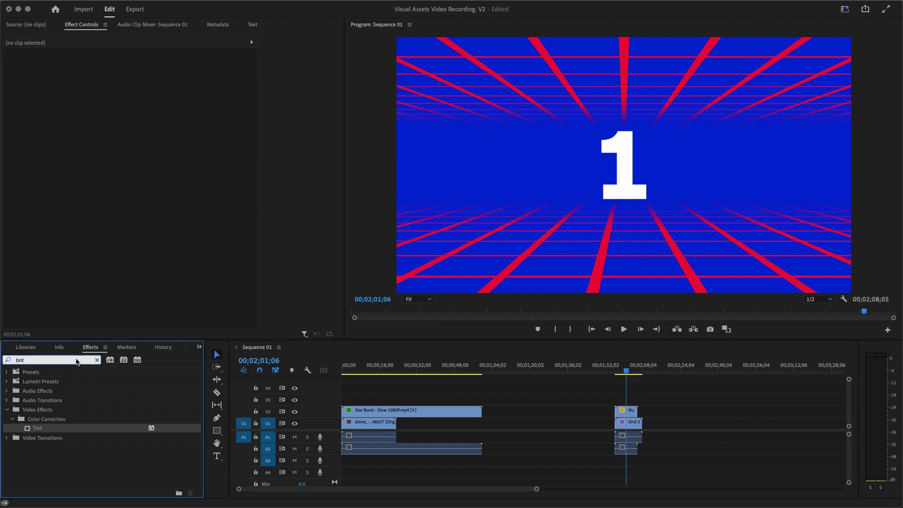
pyautogui.click(629, 413)
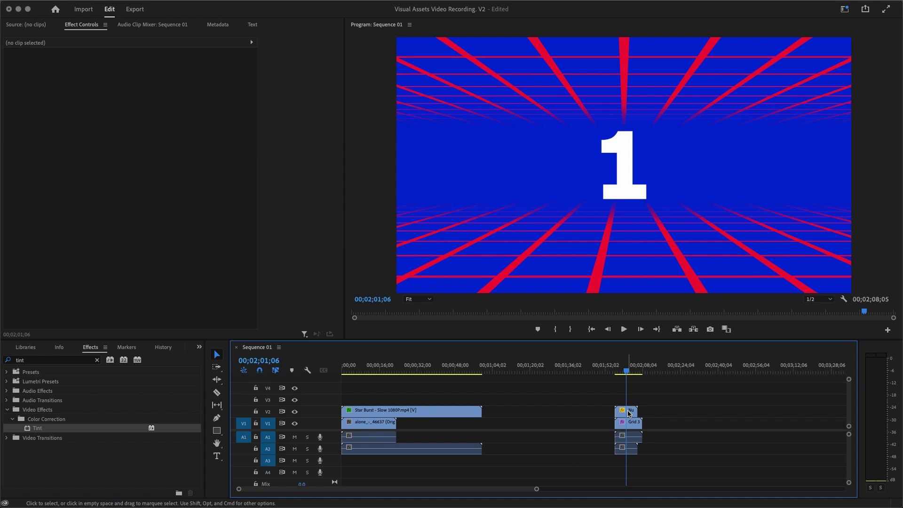
pyautogui.click(629, 413)
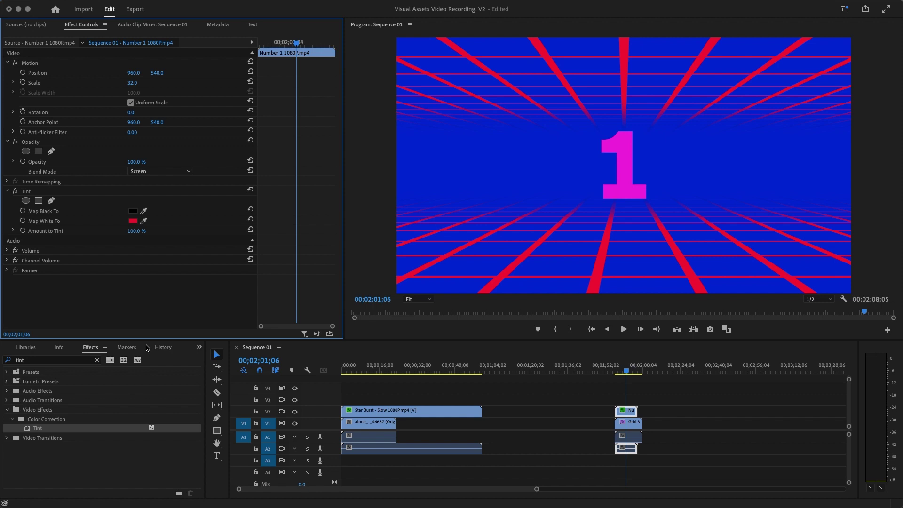
pyautogui.click(150, 171)
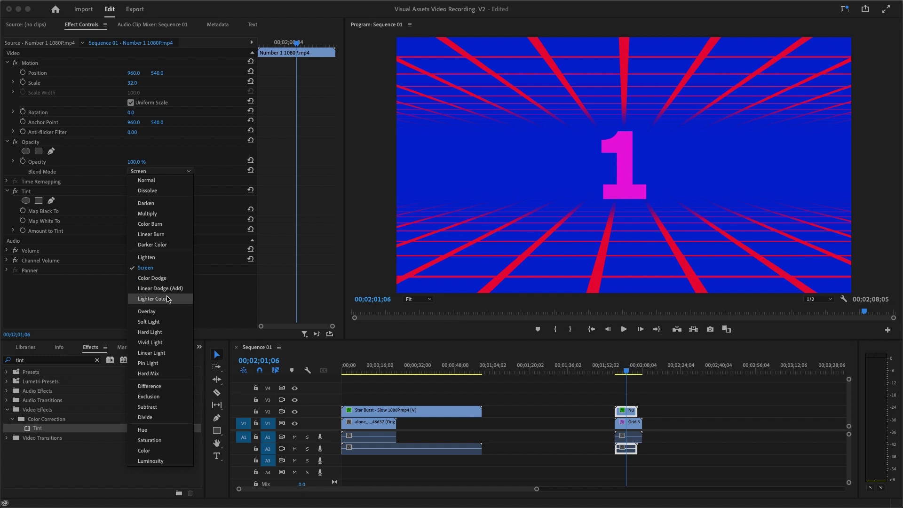
pyautogui.click(168, 298)
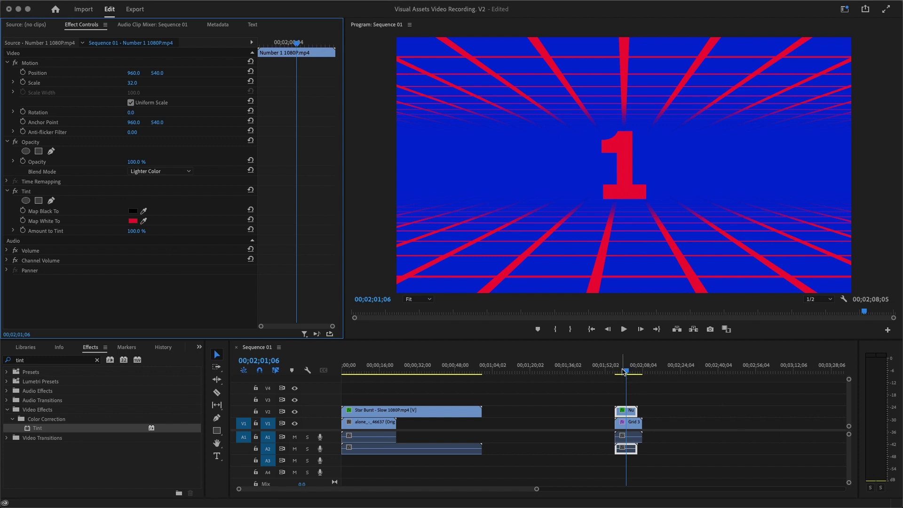
pyautogui.moveTo(624, 372)
pyautogui.mouseDown()
pyautogui.moveTo(616, 372)
pyautogui.moveTo(635, 372)
pyautogui.moveTo(614, 372)
pyautogui.mouseUp()
# Step: Keyframe the 1's Scale from 32 at the clip start to 47 at 00;02;03;18
pyautogui.press('space')
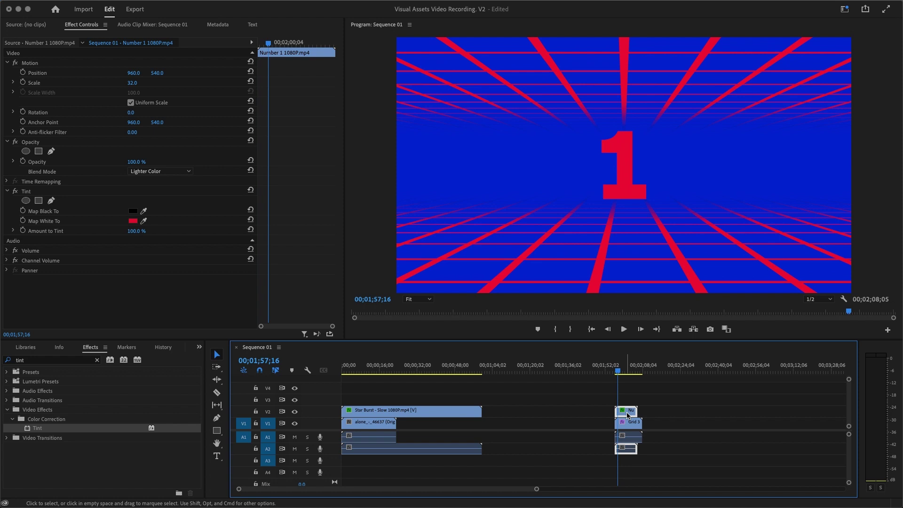
pyautogui.click(285, 148)
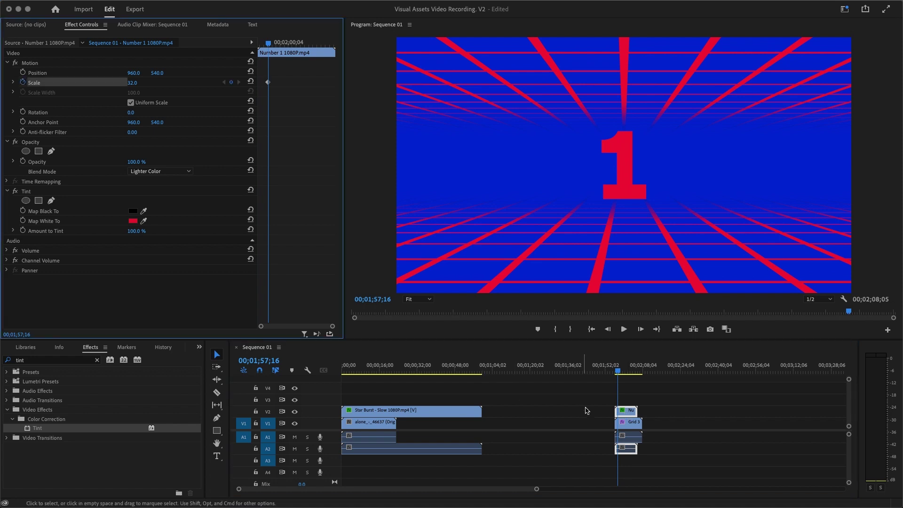
pyautogui.click(634, 369)
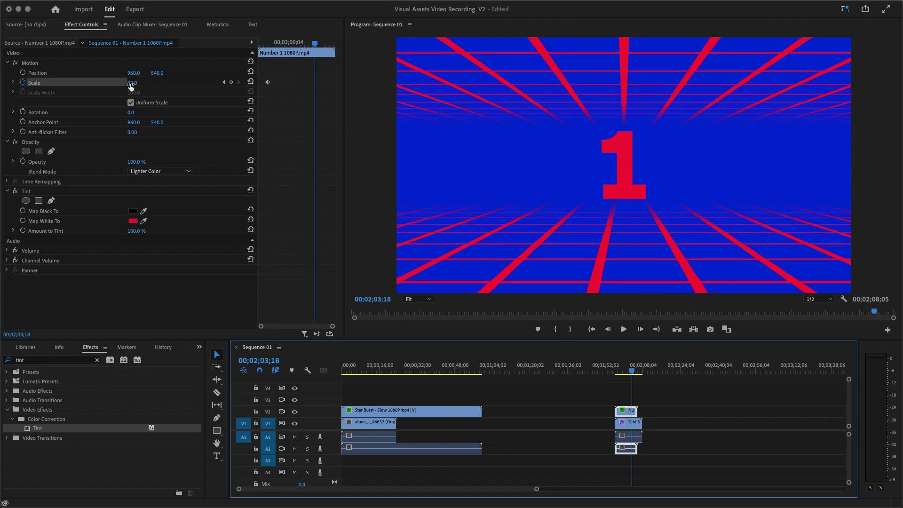
pyautogui.moveTo(130, 86); pyautogui.dragTo(152, 109)
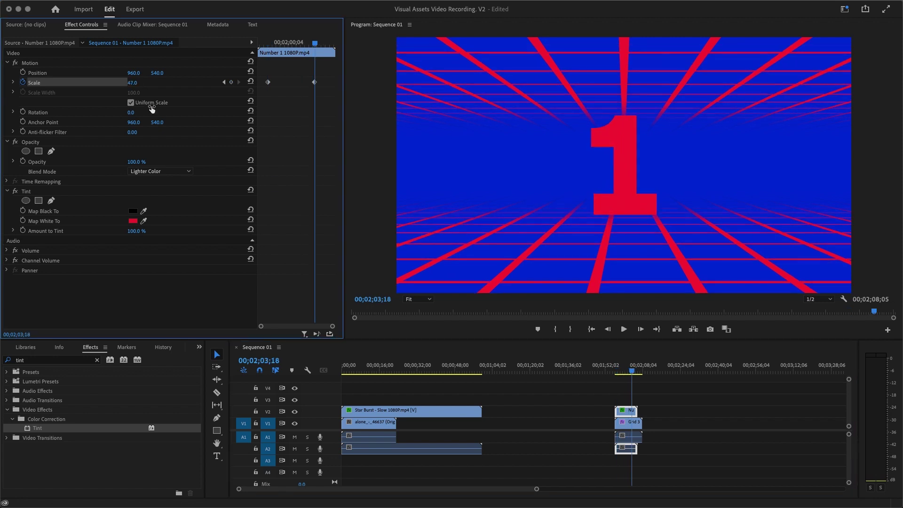
pyautogui.click(617, 371)
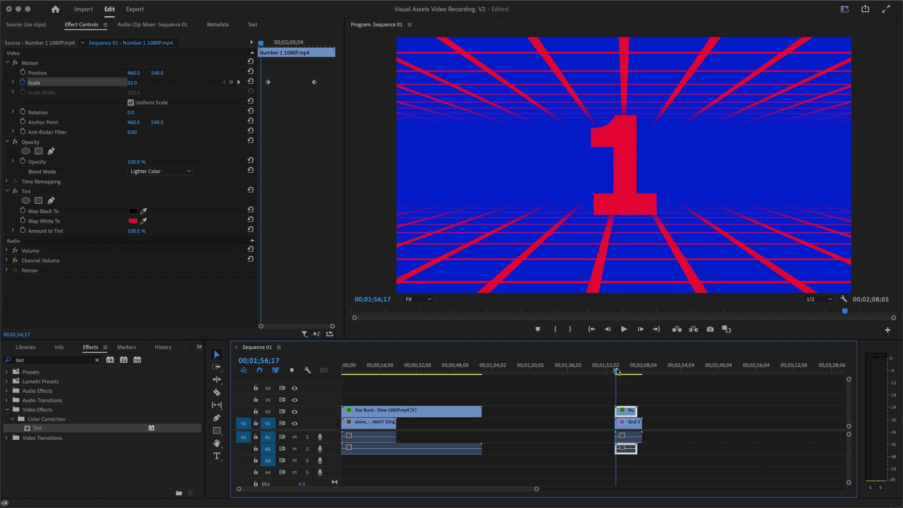